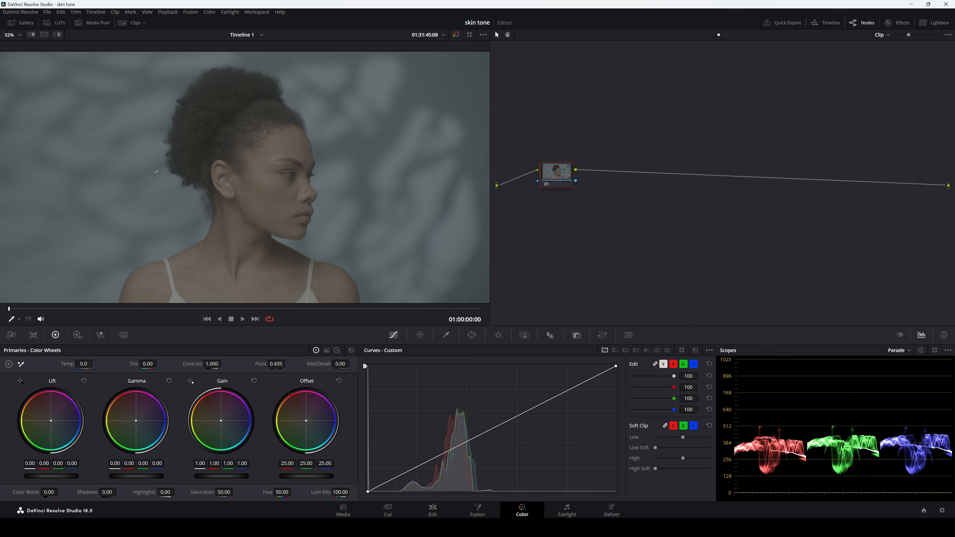
- Compare the two clips in the timeline, return to the first clip, and hide the clip thumbnails
click(137, 26)
click(80, 303)
click(40, 305)
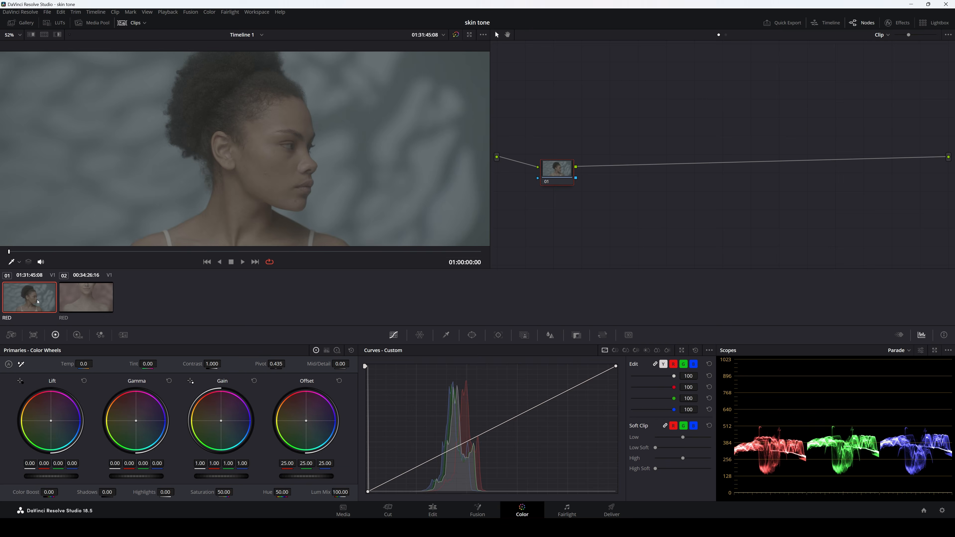
click(78, 304)
click(40, 306)
click(139, 25)
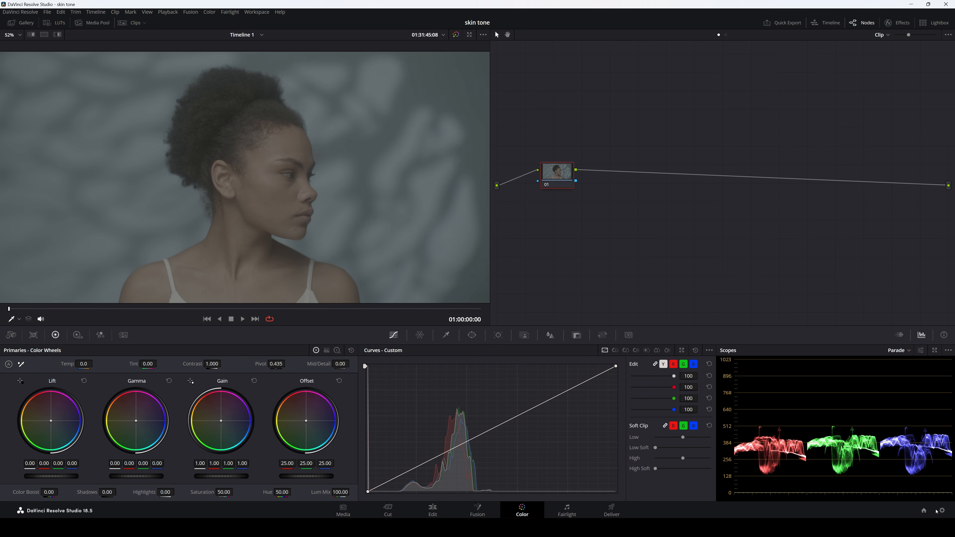
- In the project's color management settings, set color science to DaVinci YRGB Color Managed and disable automatic color management
click(942, 510)
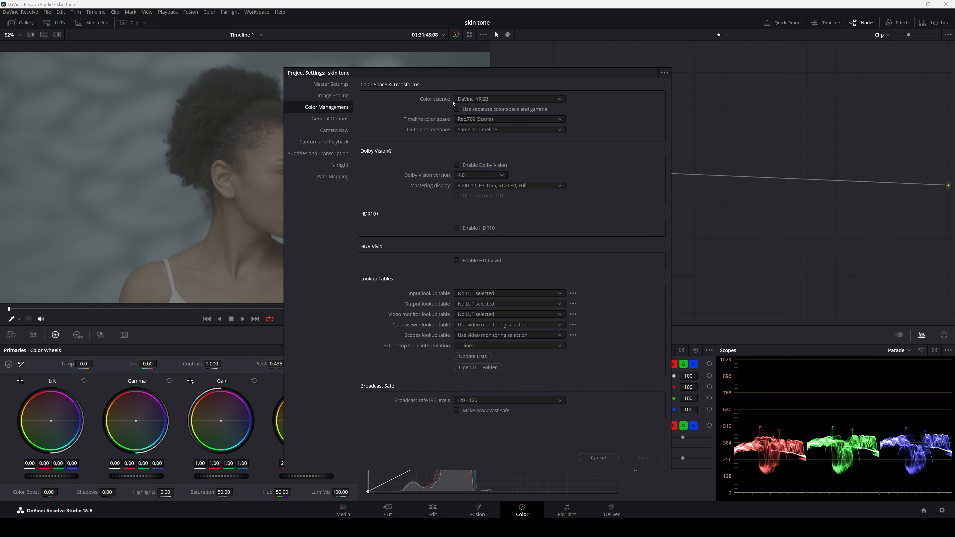
click(471, 99)
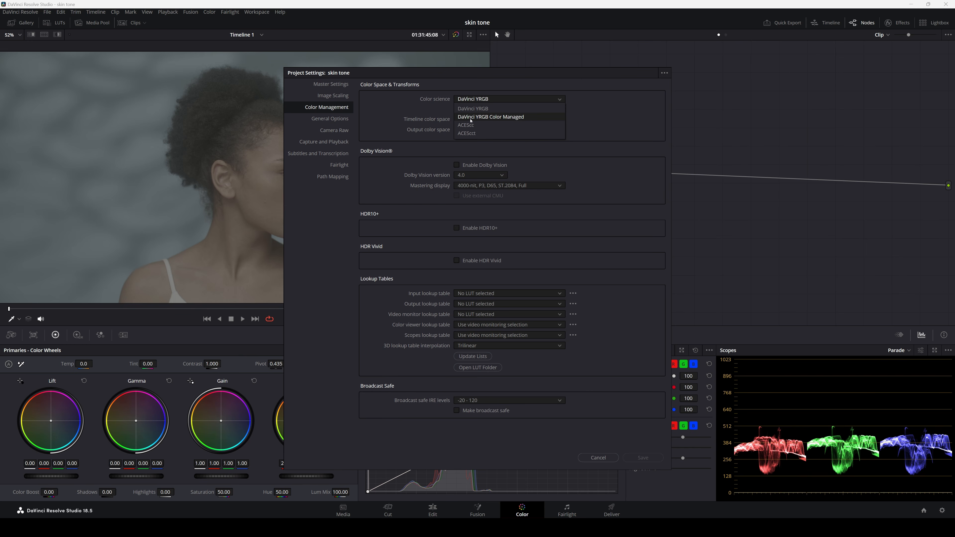
click(471, 116)
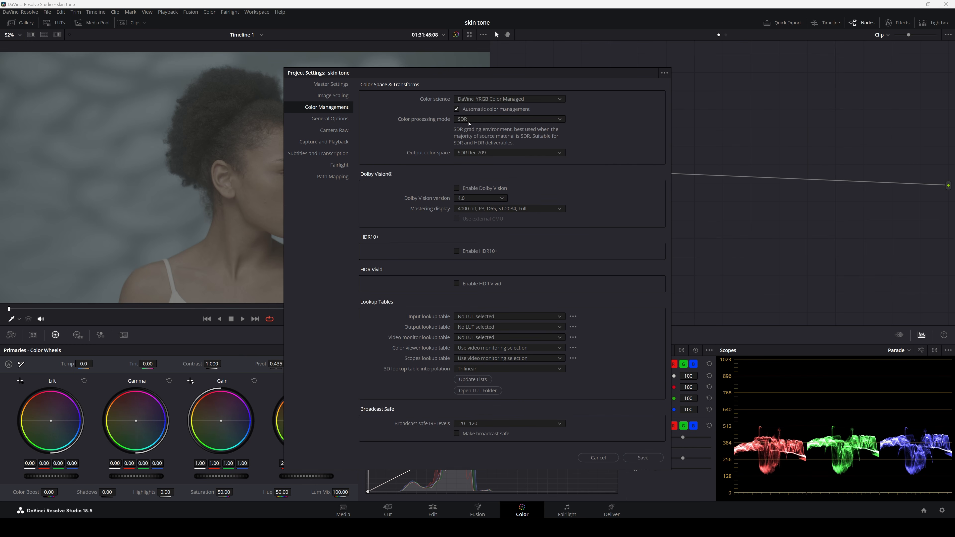
click(457, 109)
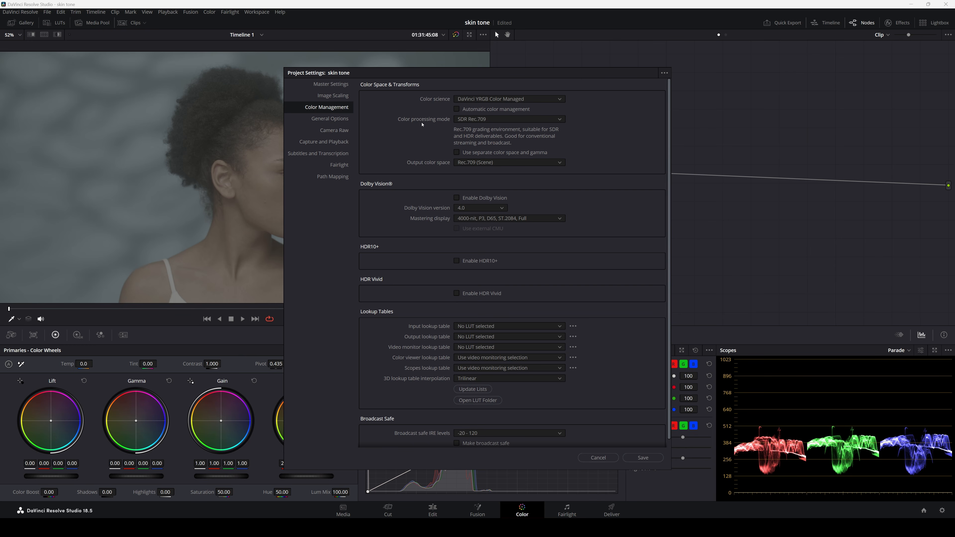
- Set the color processing mode to HDR DaVinci Wide Gamut Intermediate and output color space to Rec.709 Gamma 2.4, and save the settings
click(472, 119)
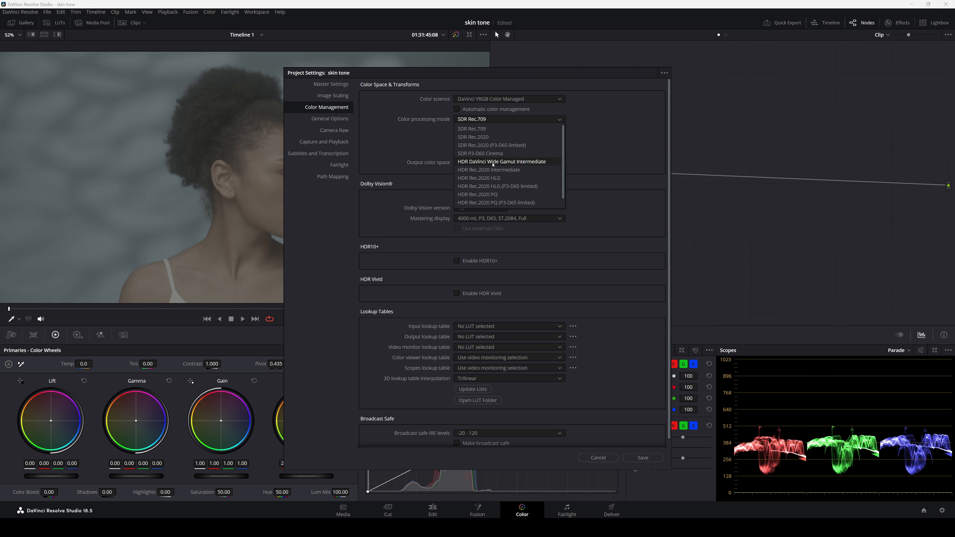
click(526, 163)
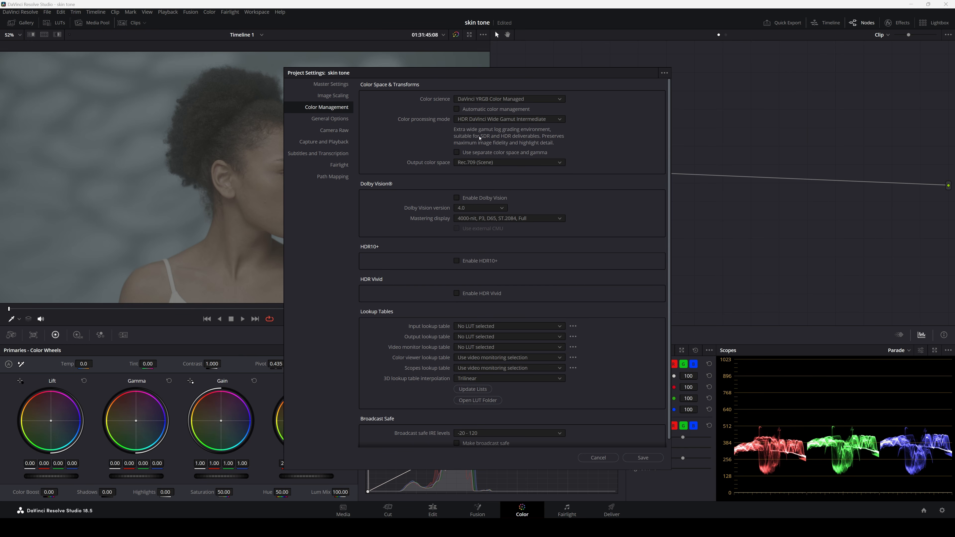
click(483, 164)
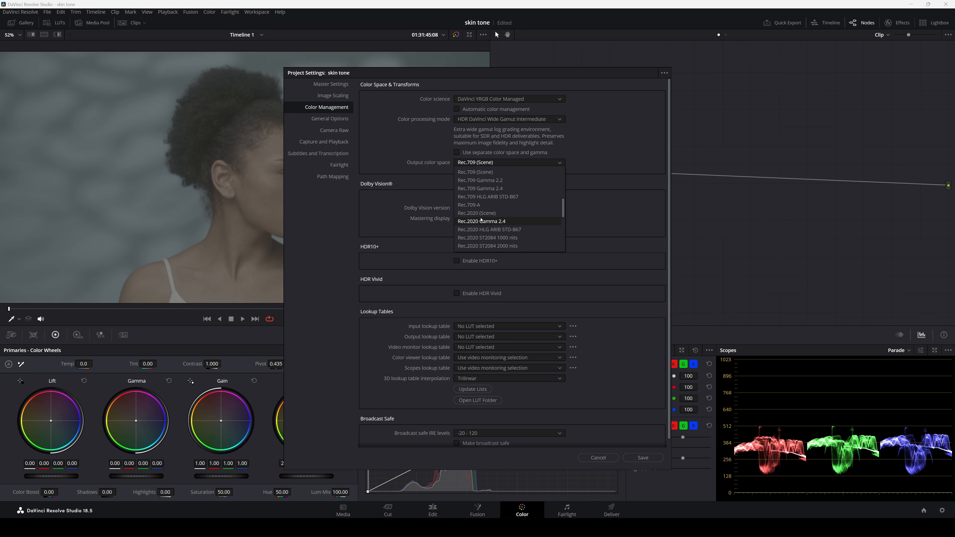
click(487, 189)
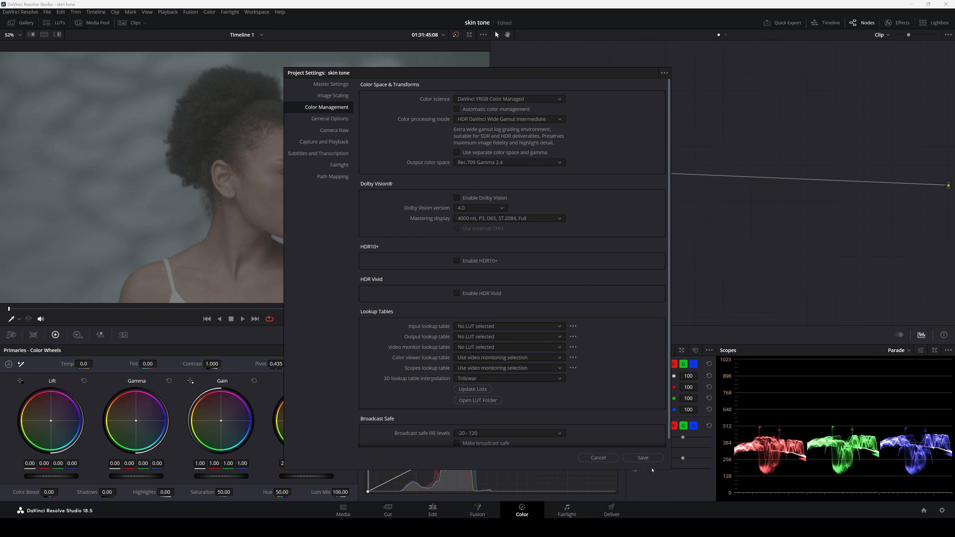
click(642, 458)
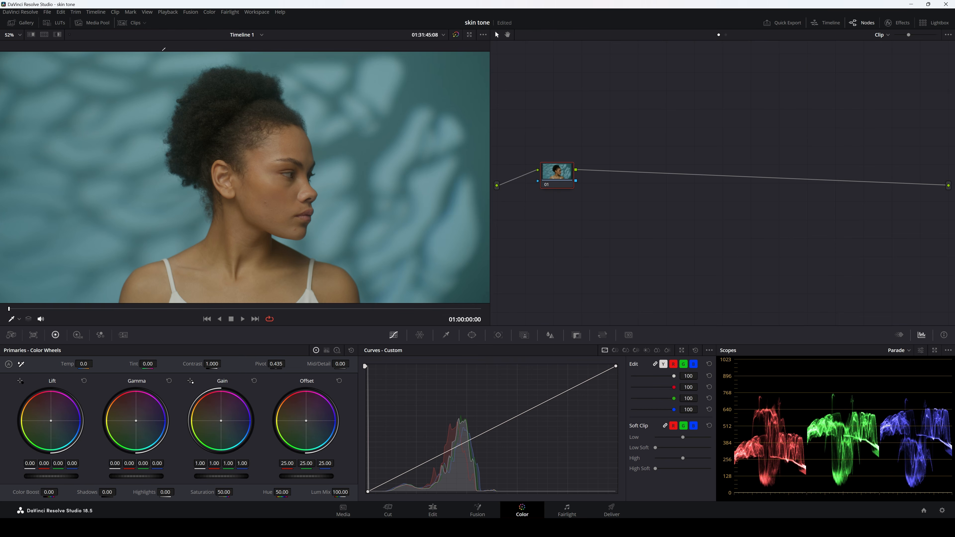
- Show the clip thumbnails and compare the color-managed look of both clips, ending on the first clip
click(130, 22)
click(62, 306)
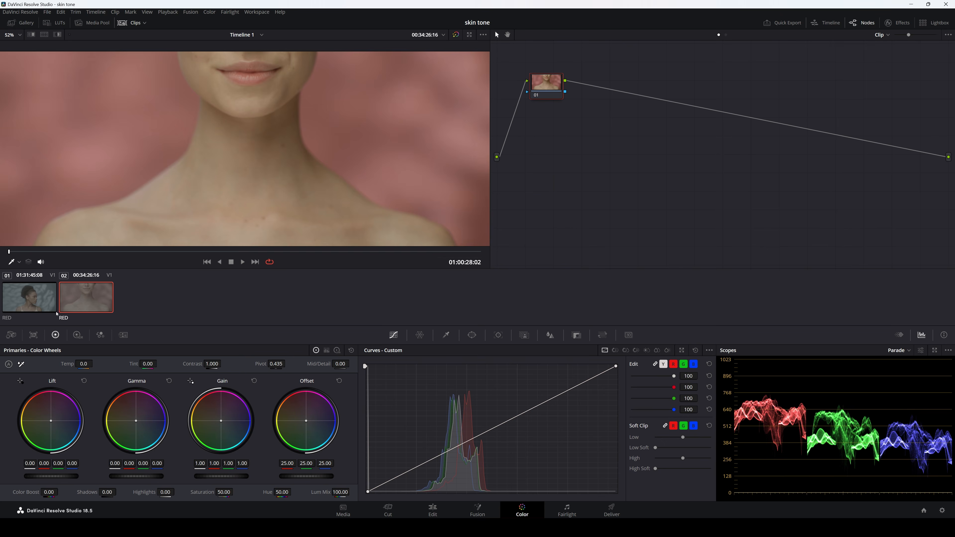
click(23, 306)
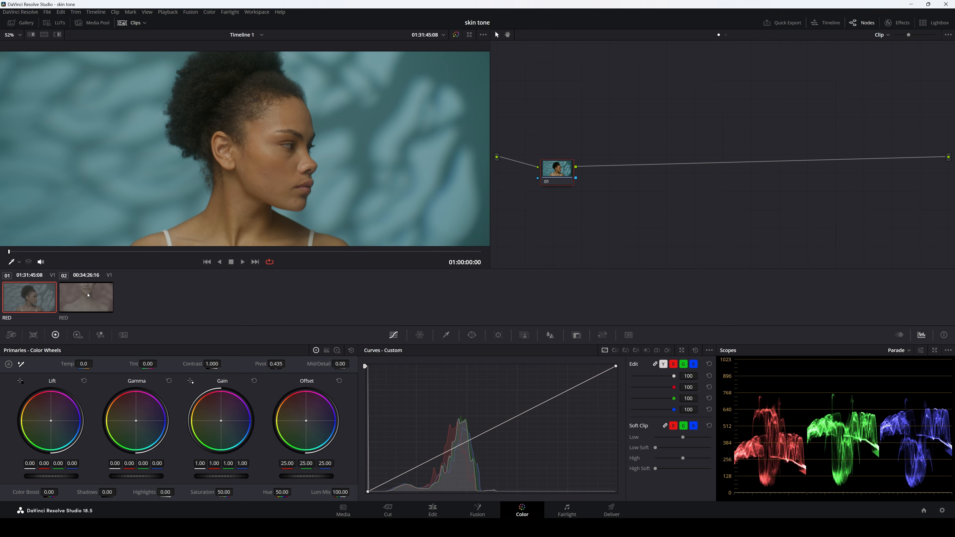
click(87, 295)
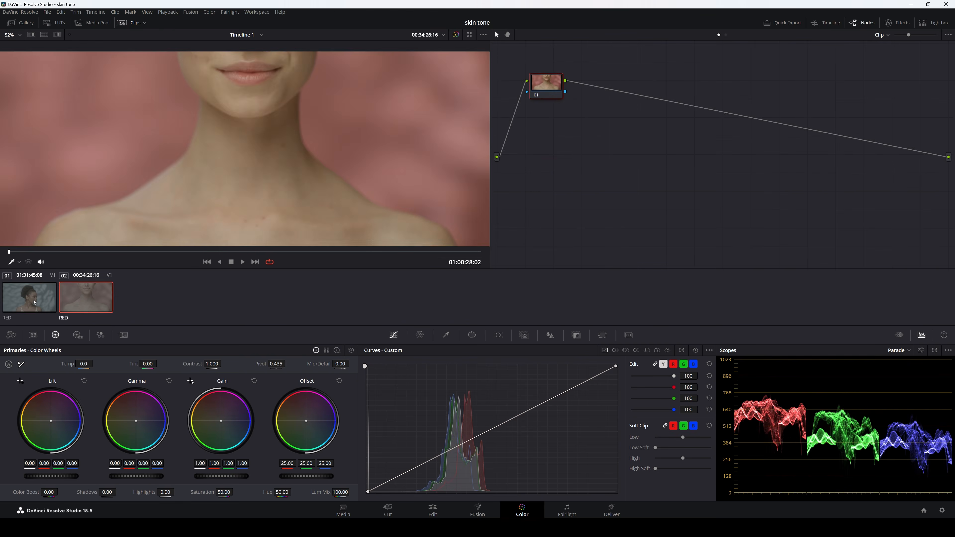
click(39, 301)
click(88, 297)
click(40, 302)
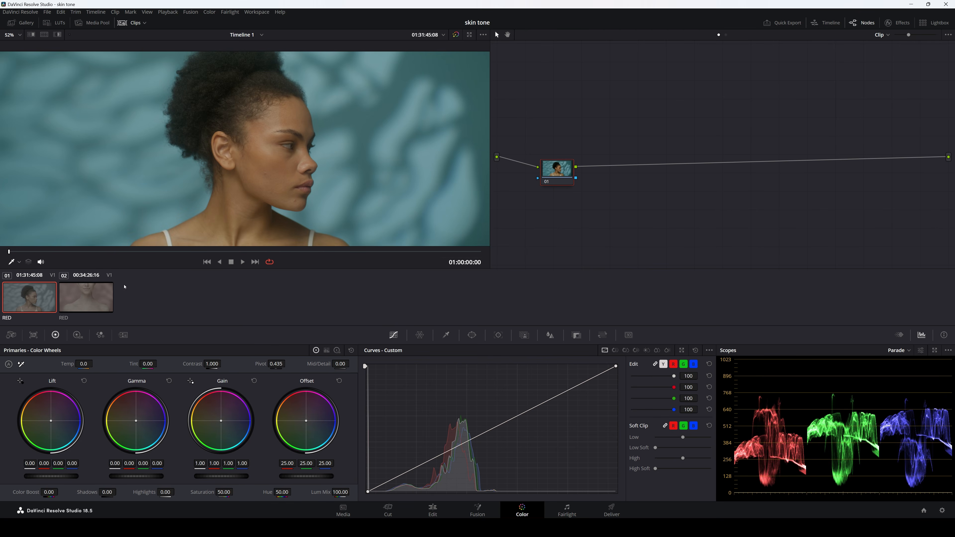
key(Down)
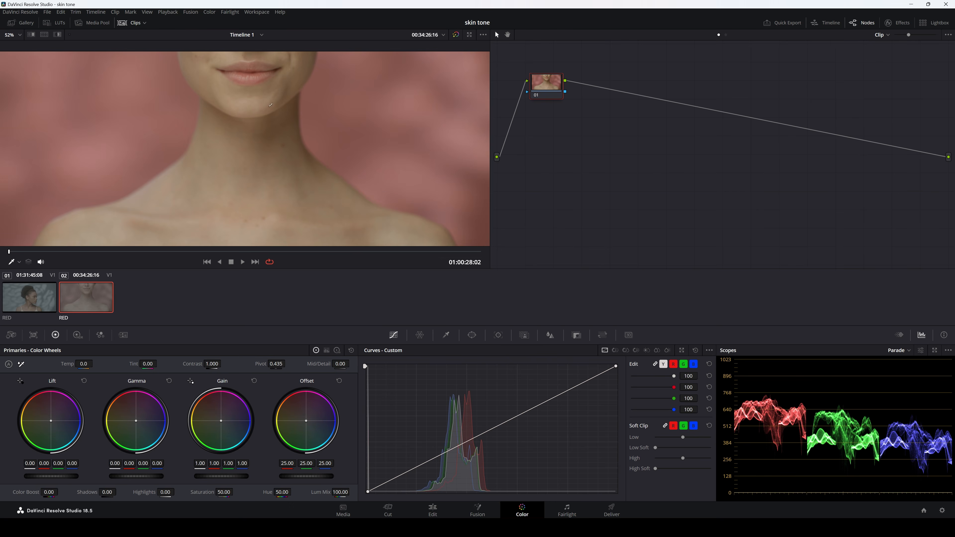
click(42, 301)
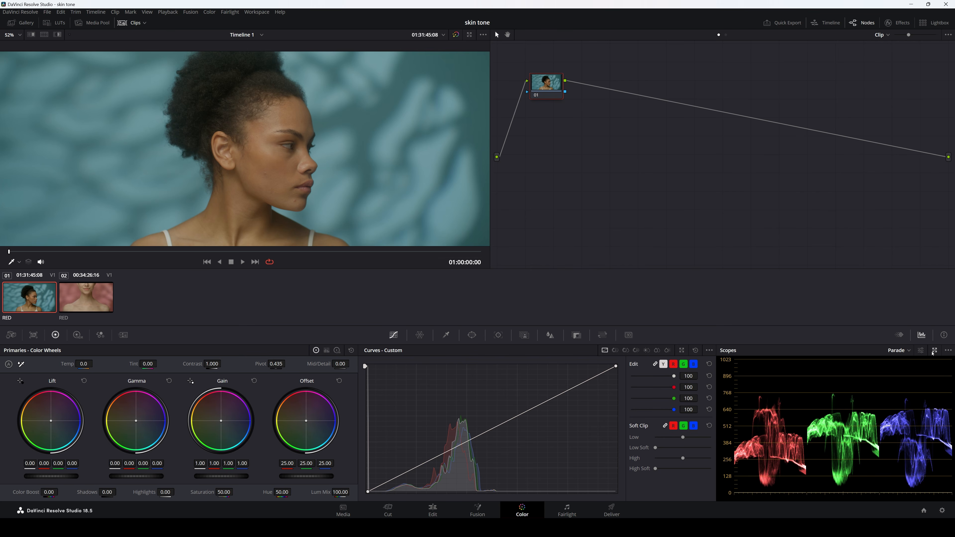
- Open the scopes in a floating window and display a single Vectorscope
click(934, 351)
drag(528, 177, 645, 166)
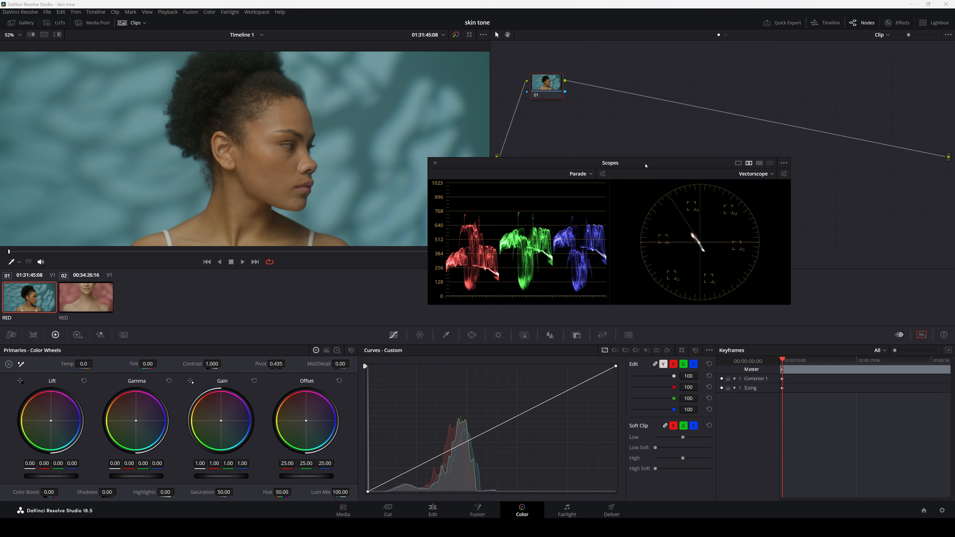
click(759, 162)
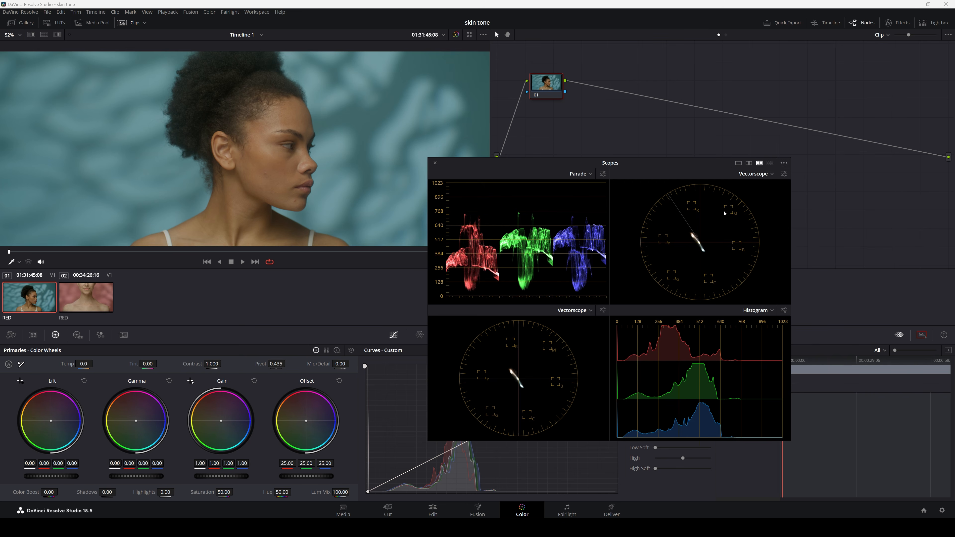
click(739, 162)
click(768, 175)
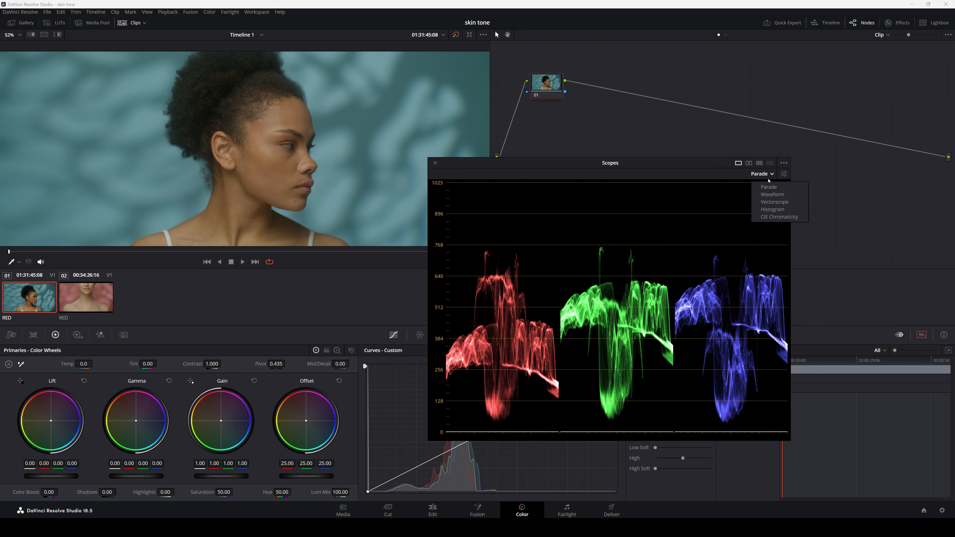
click(774, 202)
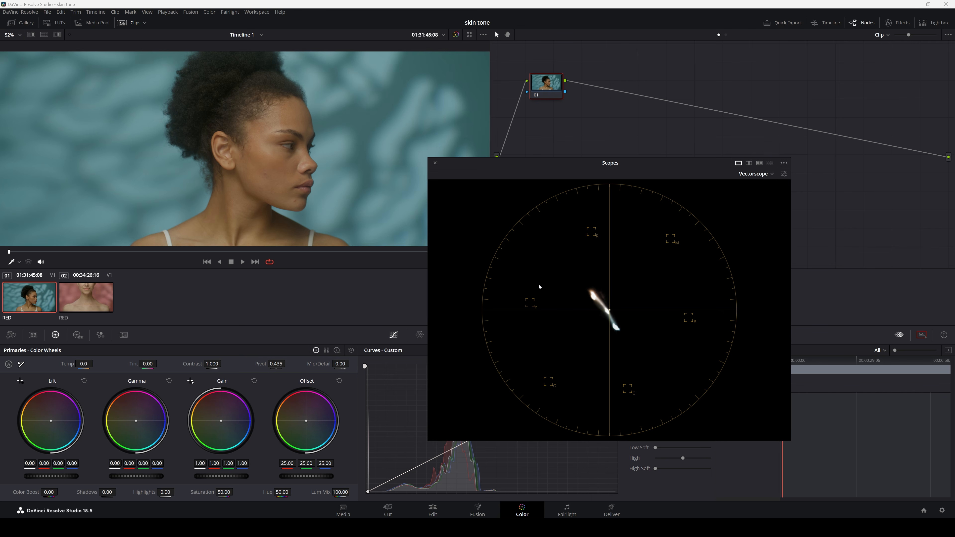
- Turn on the skin tone indicator for the Vectorscope
click(784, 175)
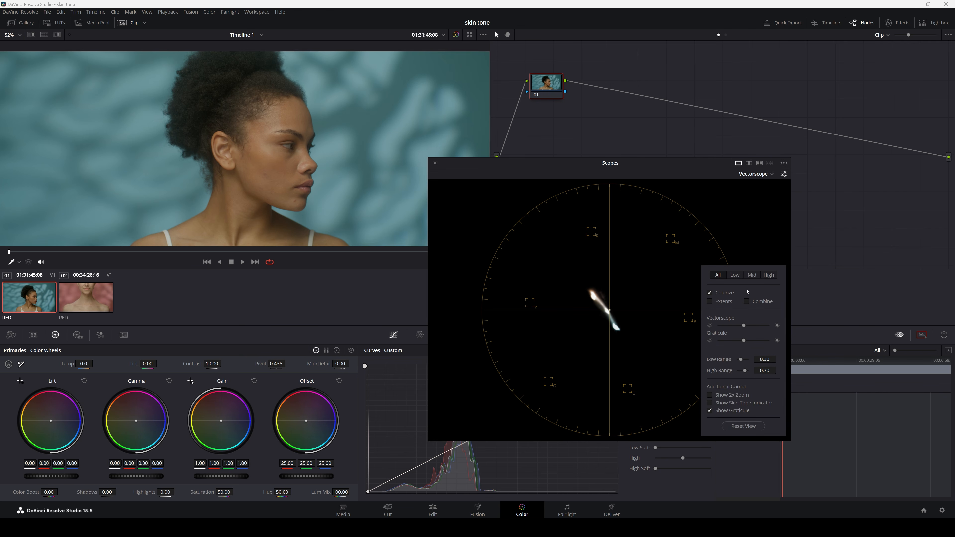
click(710, 404)
click(727, 208)
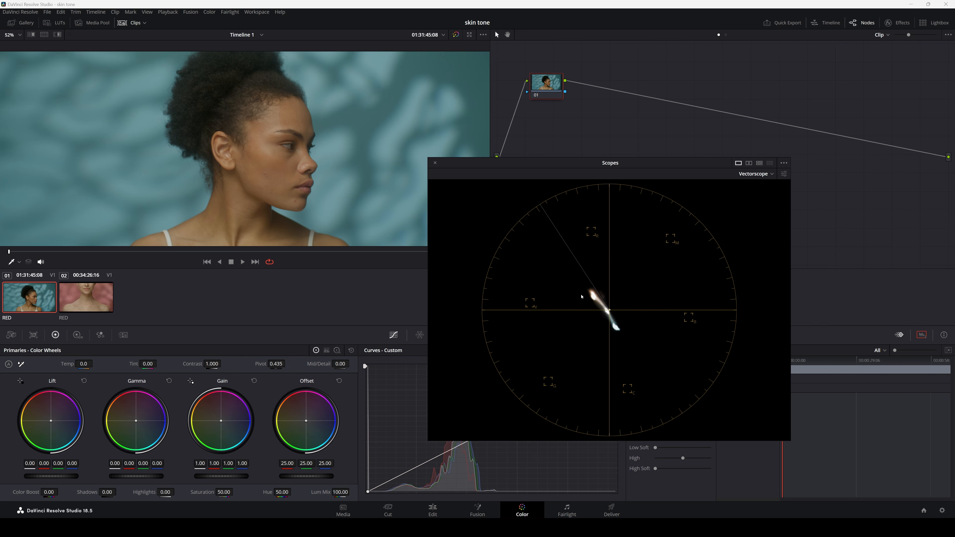
- Move the scopes window clear of the viewer and node 01, and hide the clip thumbnails
drag(517, 164, 543, 206)
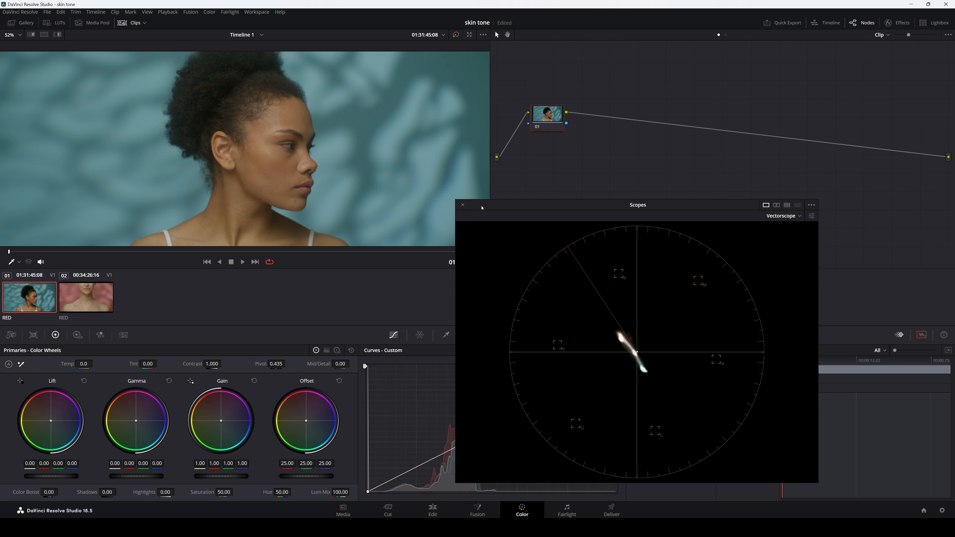
drag(481, 207, 587, 213)
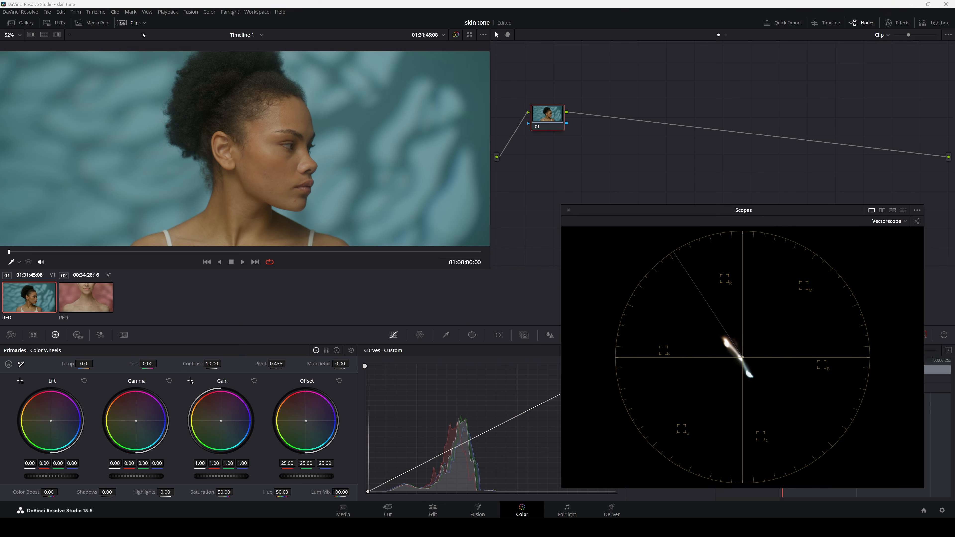
click(132, 23)
drag(553, 119, 557, 135)
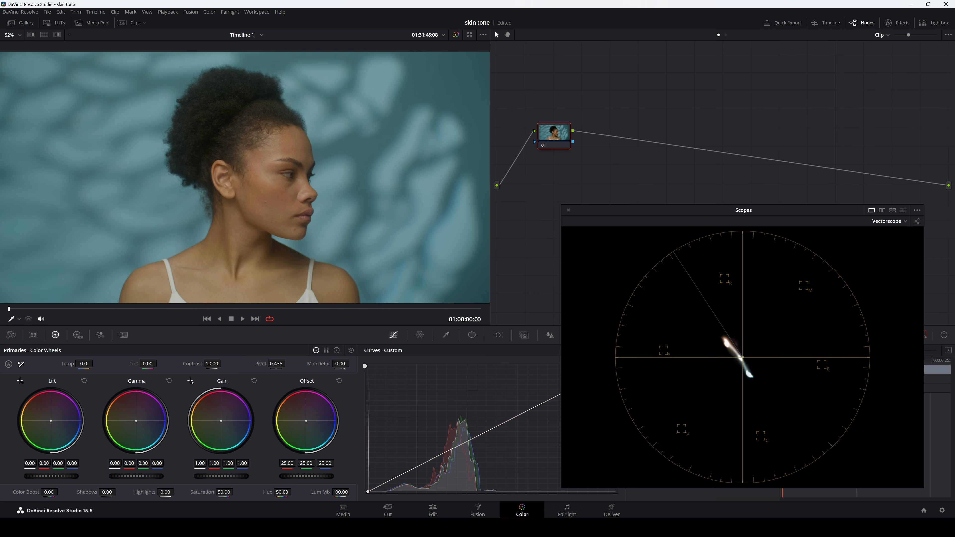
- Brighten node 01 with all Offset channels at 32.10, and set contrast to 1.168 with pivot 0.251
drag(306, 476, 332, 476)
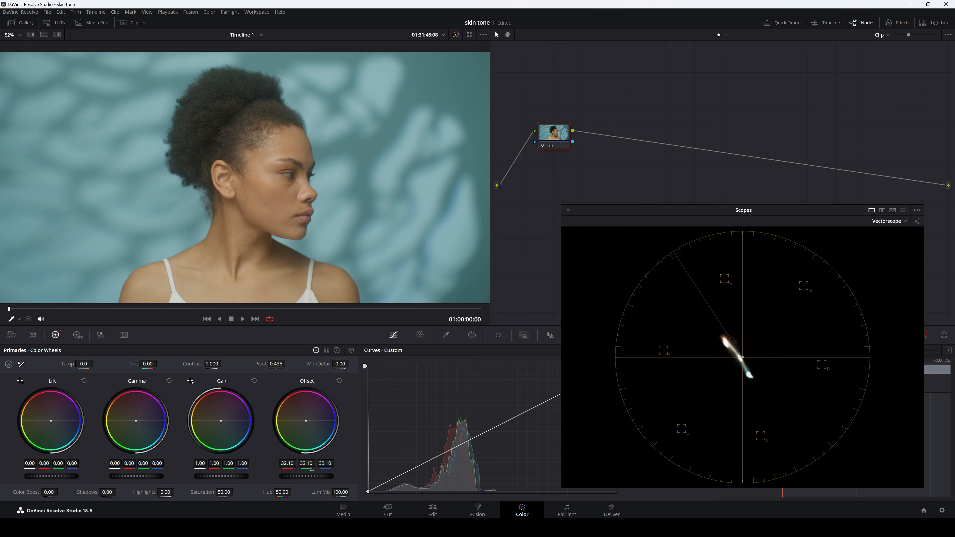
drag(211, 364, 224, 364)
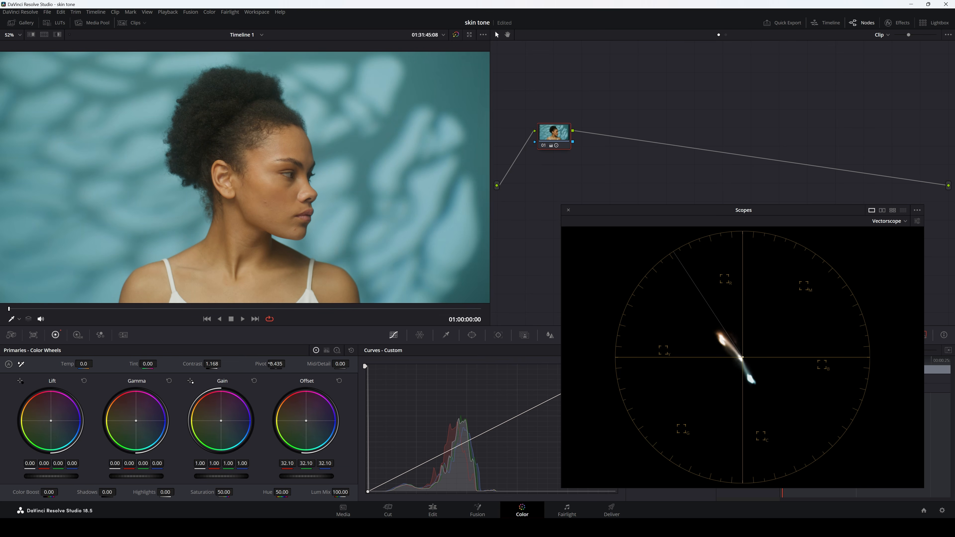
drag(276, 364, 261, 363)
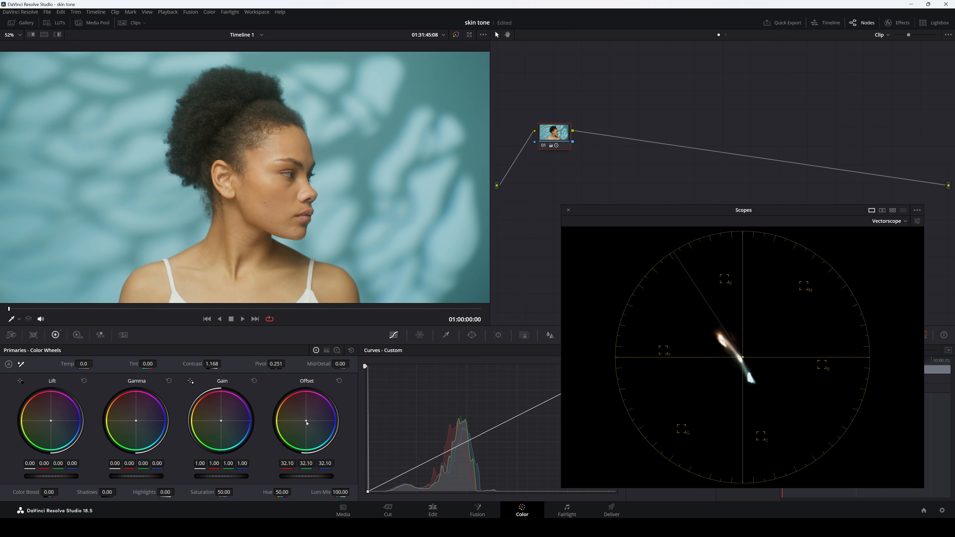
- Balance the color by cooling Offset to 31.38 red, 31.86 green and 33.35 blue, and nudging Gamma slightly toward red
drag(306, 420, 307, 421)
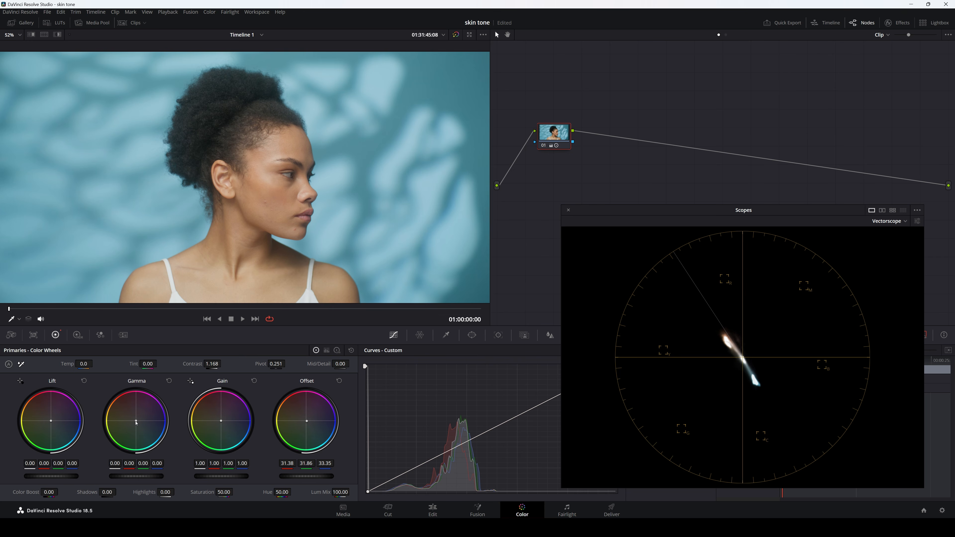
drag(136, 422, 136, 420)
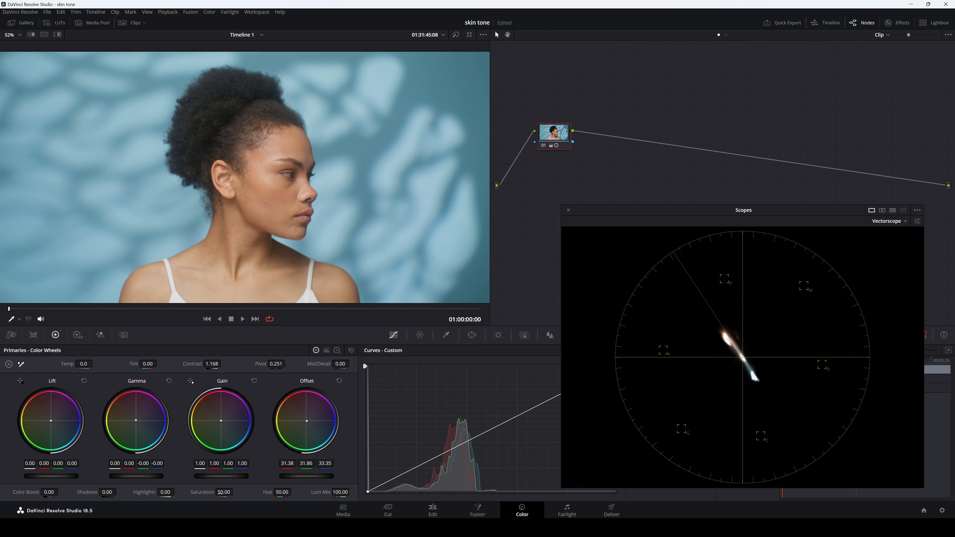
- Set saturation to 58.80 and compare the image with node 01 disabled and enabled
drag(235, 491, 235, 491)
click(543, 146)
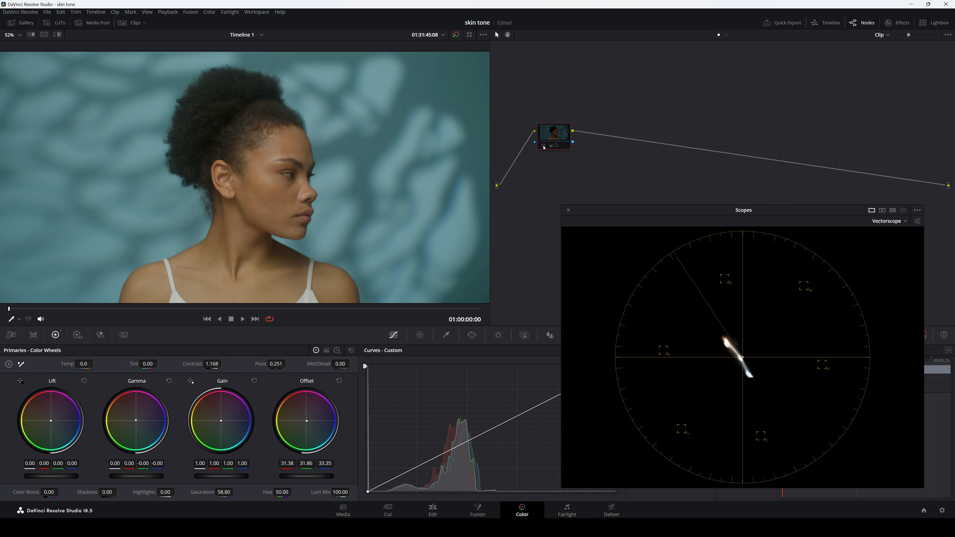
click(544, 146)
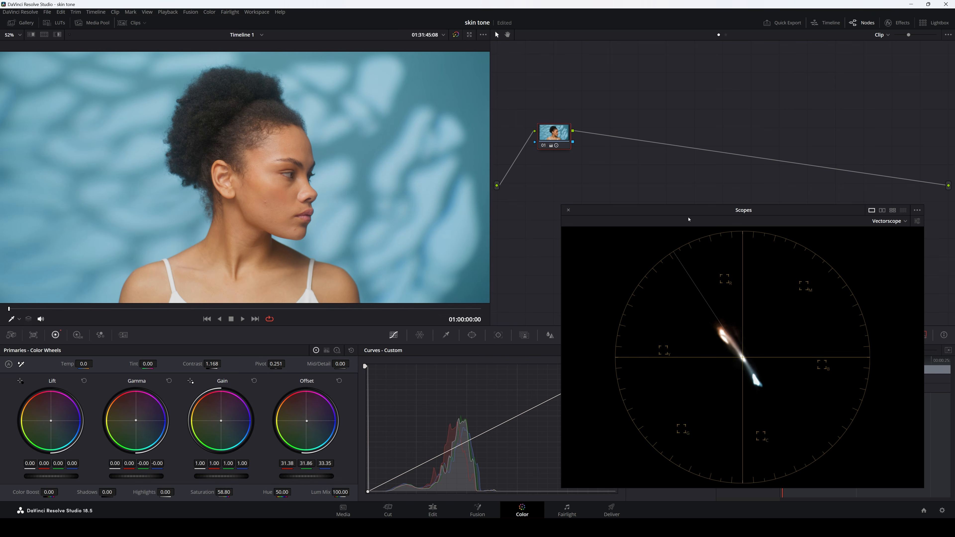
- Enlarge the floating scopes window and reposition it beside the subject so the Vectorscope is easier to read
drag(689, 219, 586, 152)
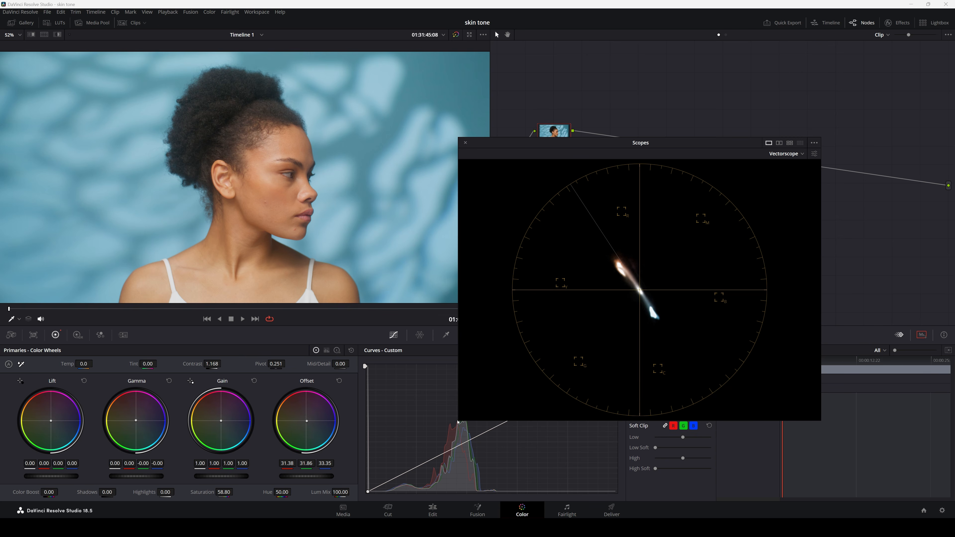
drag(818, 418, 913, 512)
drag(659, 162, 605, 182)
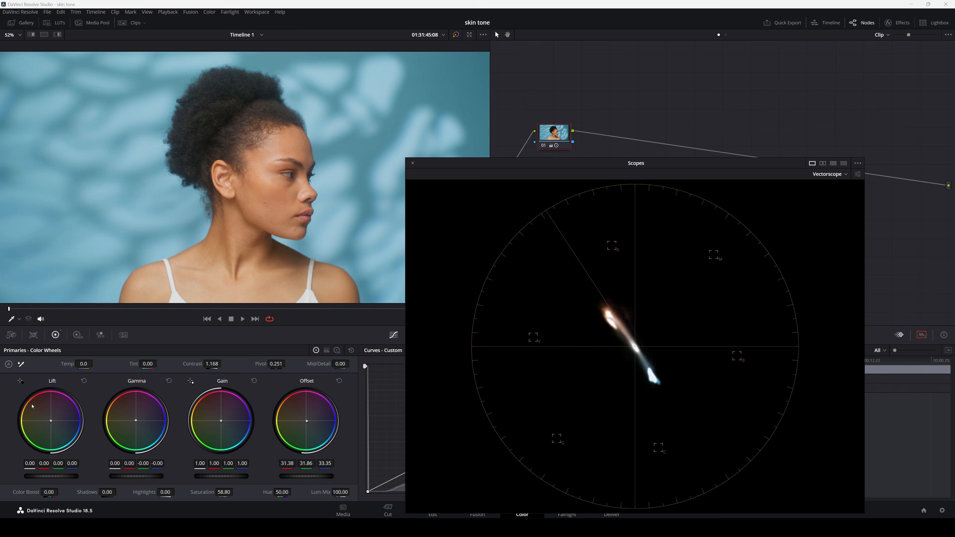
- Set the viewer's on-screen control to Qualifier and check that Display Qualifier Focus is enabled for the scopes
click(19, 319)
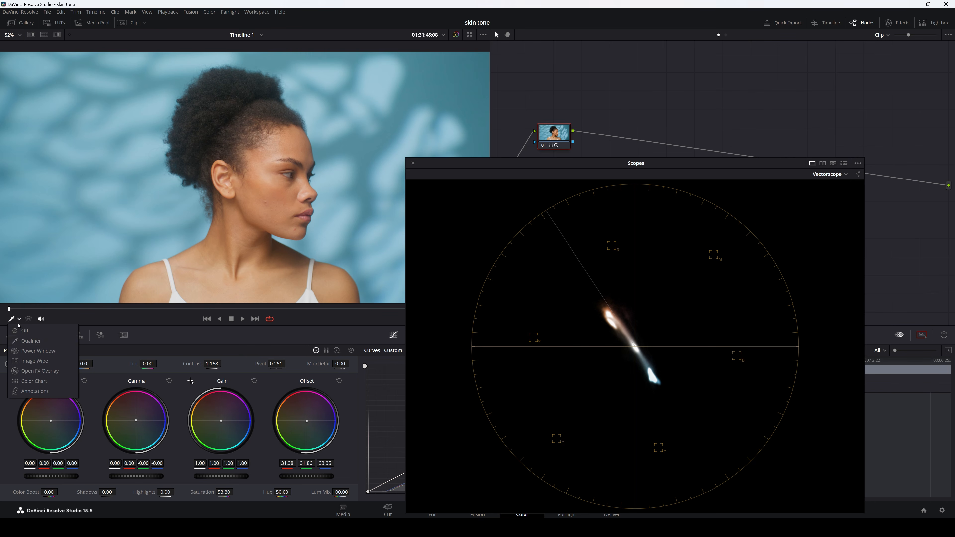
click(26, 342)
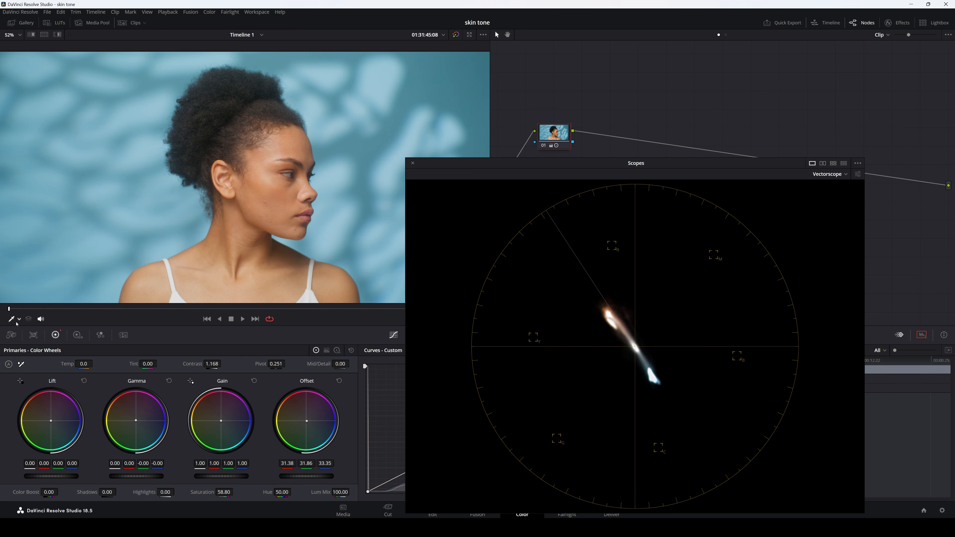
click(857, 175)
click(857, 163)
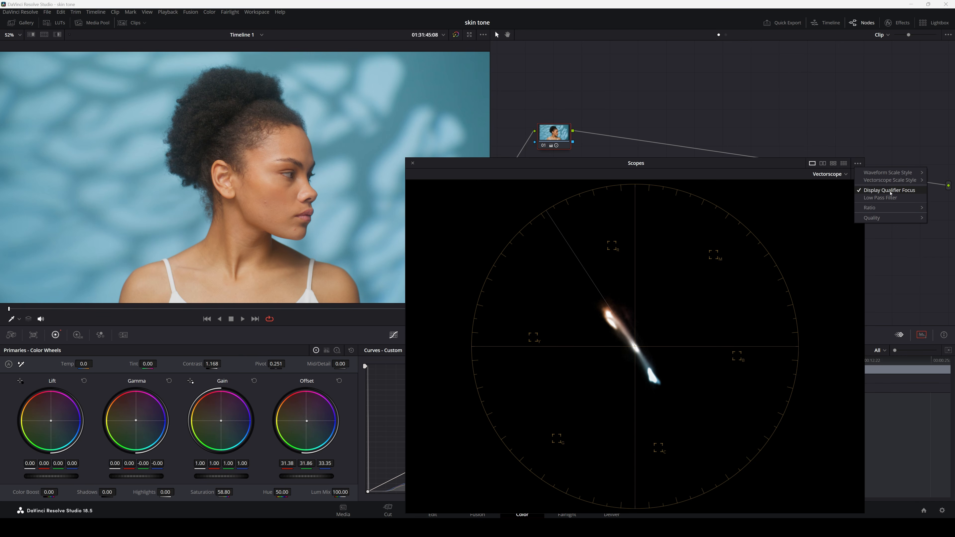
click(719, 233)
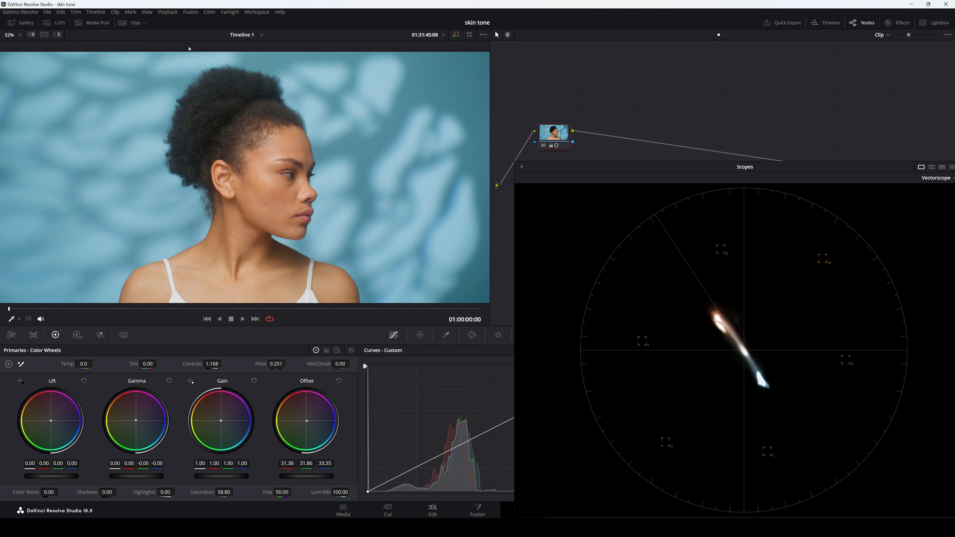
- Switch to the second clip, with the pink background, and reposition its node 01 slightly in the node graph
click(140, 25)
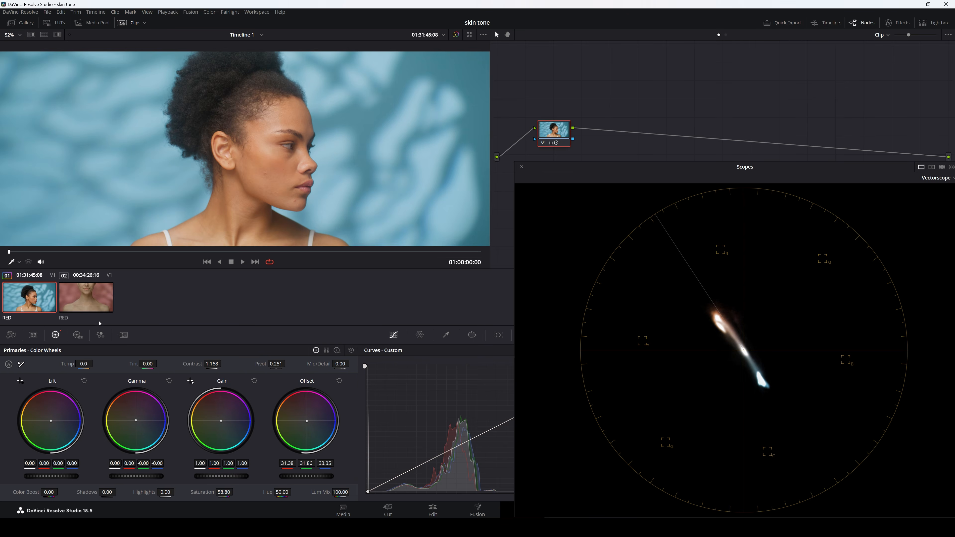
key(Down)
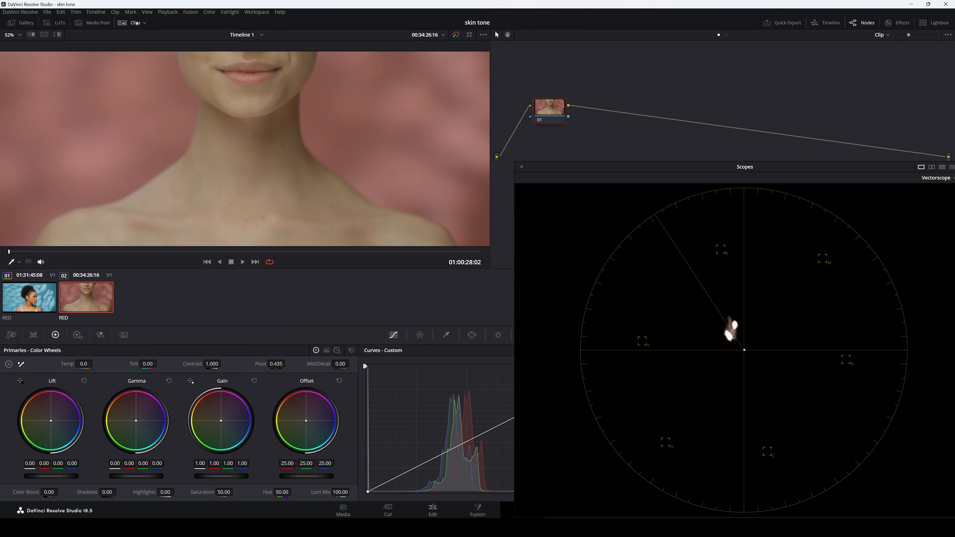
click(127, 23)
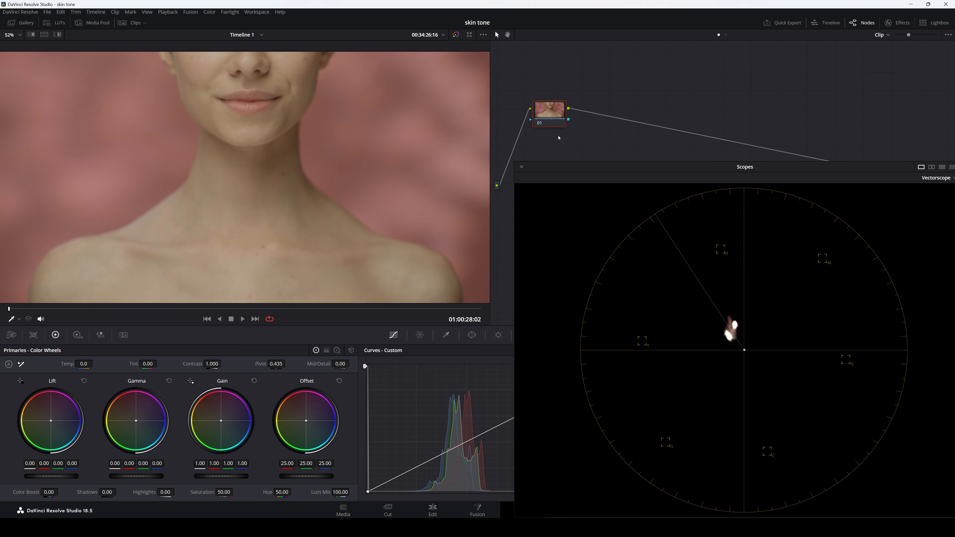
drag(552, 110, 560, 128)
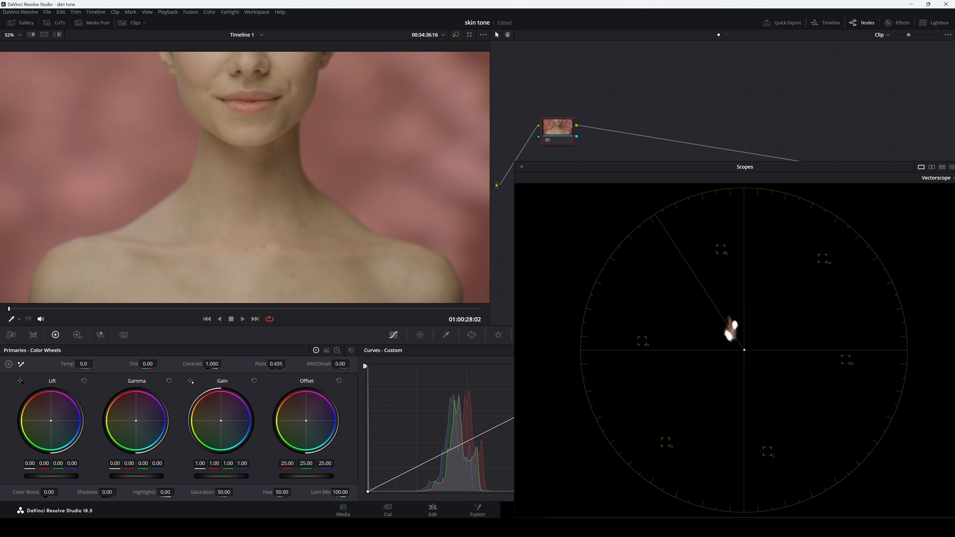
- Grade node 01 with contrast 1.226, pivot 0.295 and Offset 23.72 red, 24.52 green, 26.35 blue, nudging Gamma slightly toward red
drag(212, 364, 288, 364)
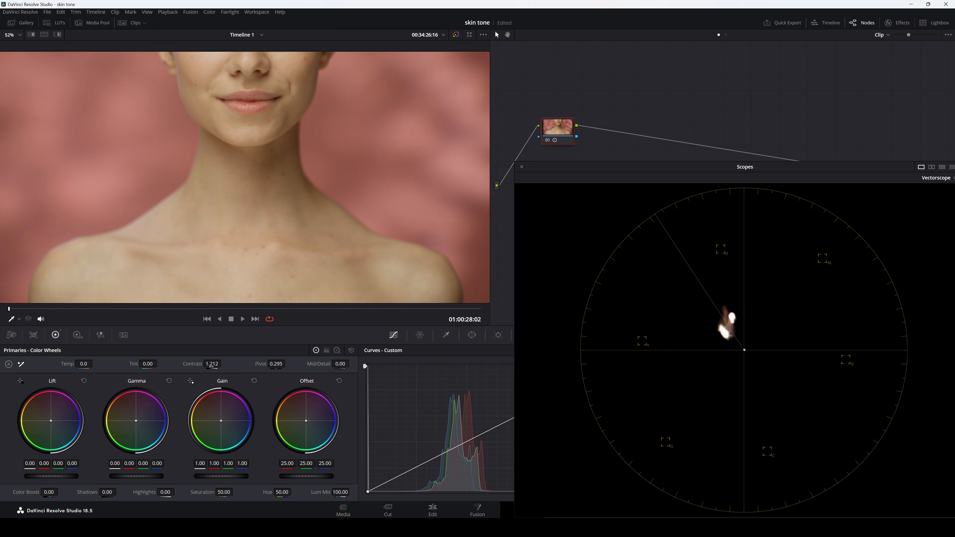
drag(223, 364, 223, 363)
drag(306, 421, 307, 422)
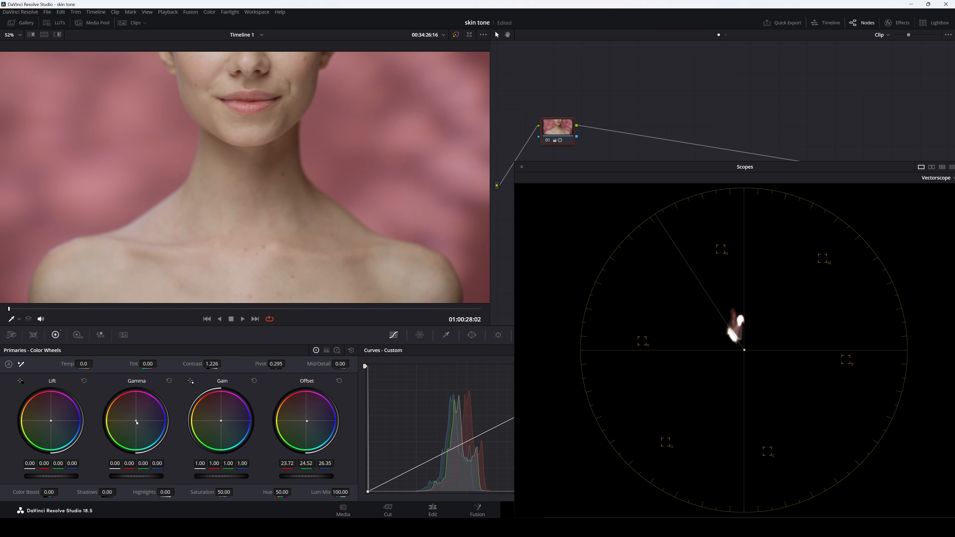
drag(137, 423, 138, 421)
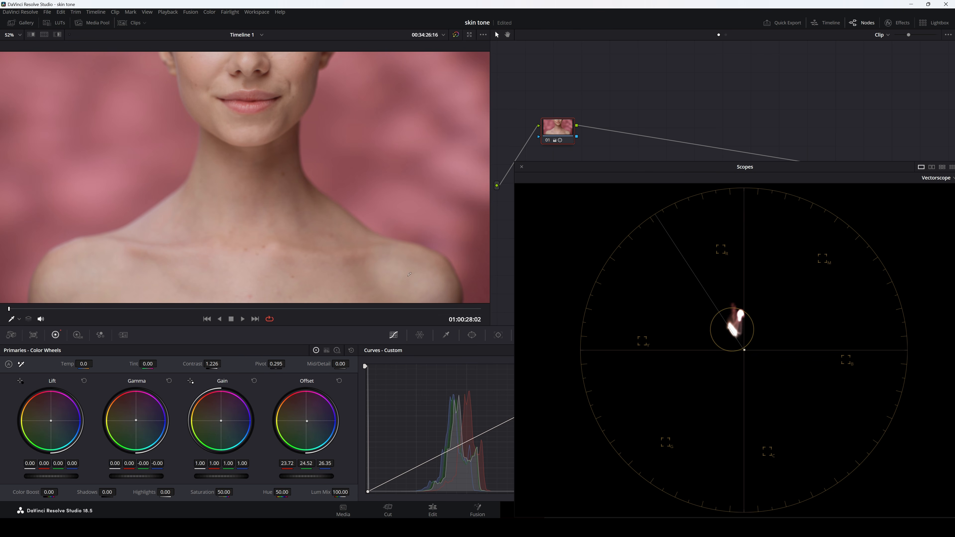
- Move the scopes window clear of the palettes and draw a closed curve power window around the skin on the lower neck
drag(635, 165, 515, 130)
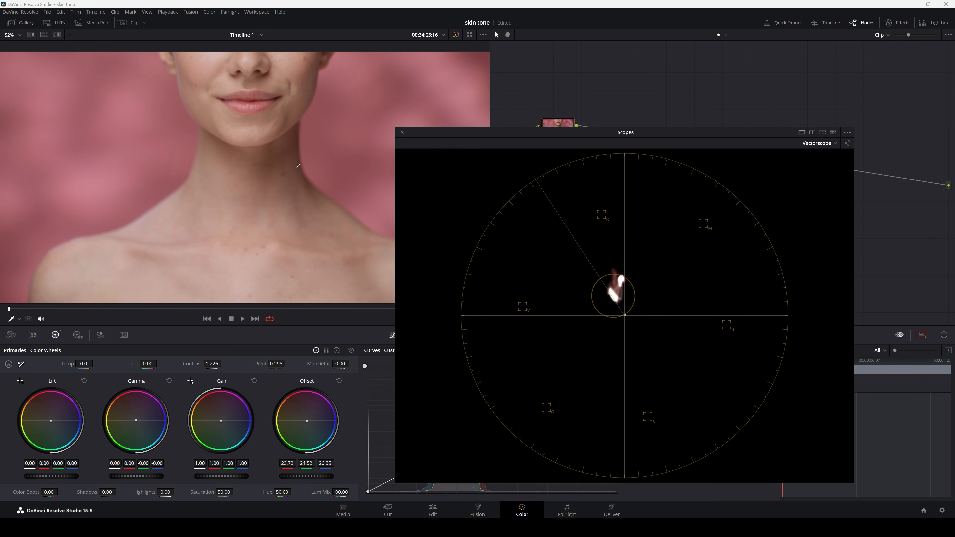
drag(422, 136, 661, 104)
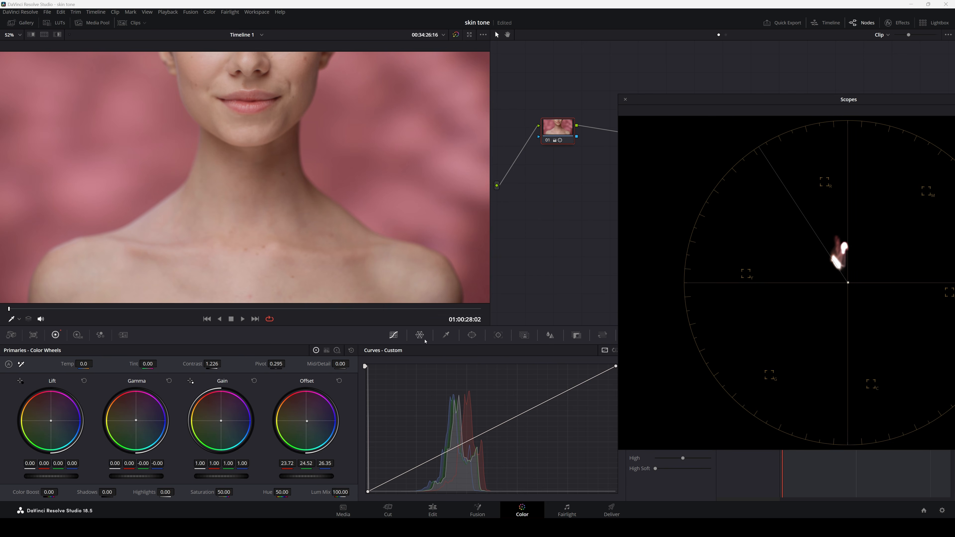
click(472, 335)
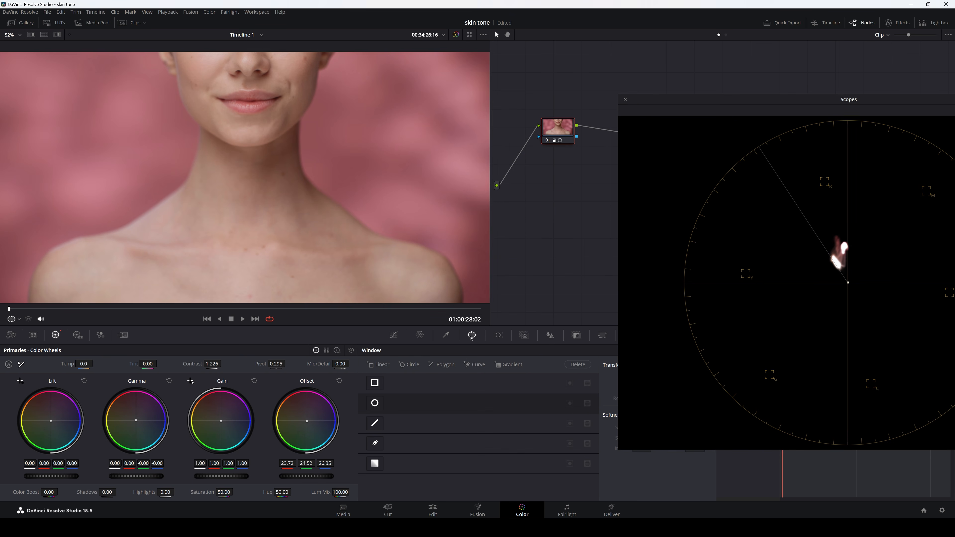
click(375, 444)
click(226, 186)
click(267, 187)
click(276, 203)
click(259, 224)
click(246, 233)
click(226, 235)
click(220, 229)
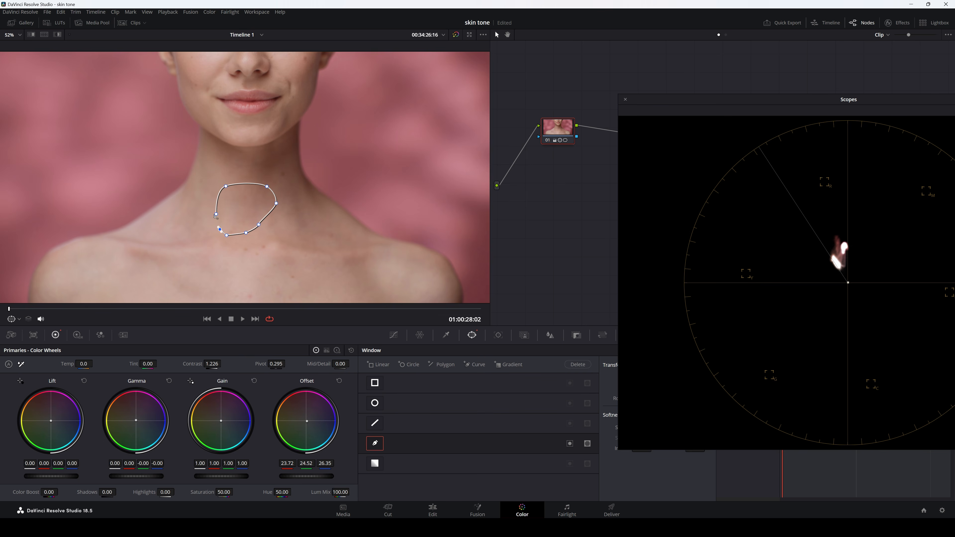
click(217, 214)
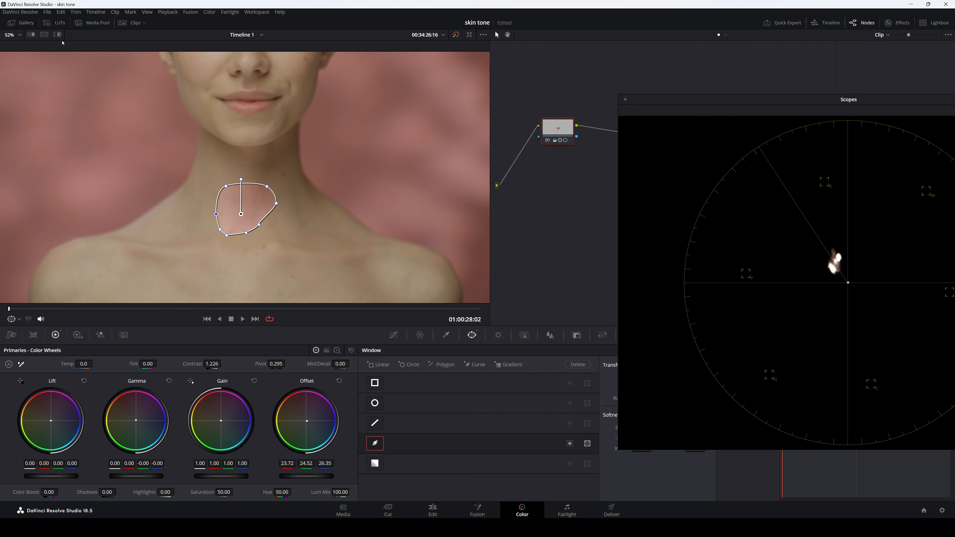
- Isolate the neck window with Highlight and align its skin tone using Gamma and Offset at 23.60 red, 24.38 green, 26.29 blue
click(57, 34)
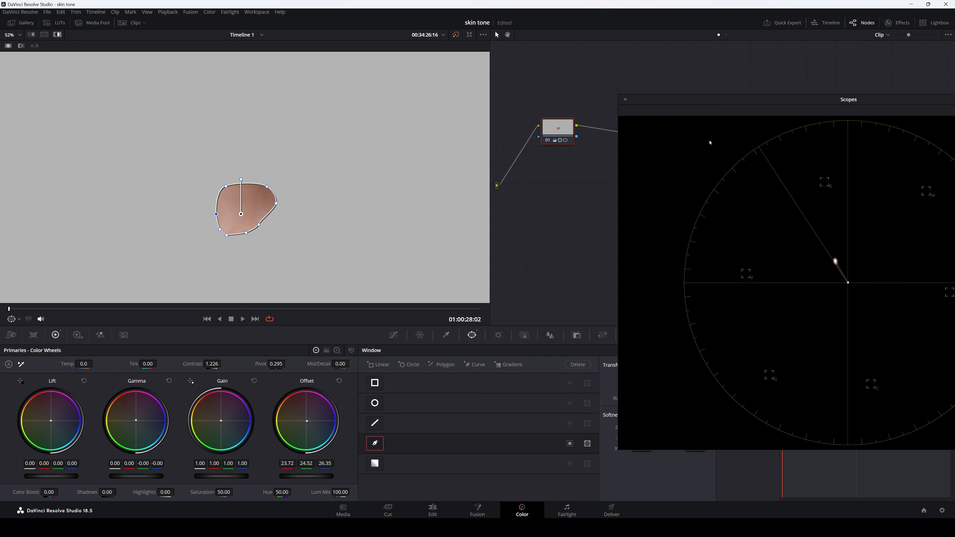
drag(715, 106, 545, 143)
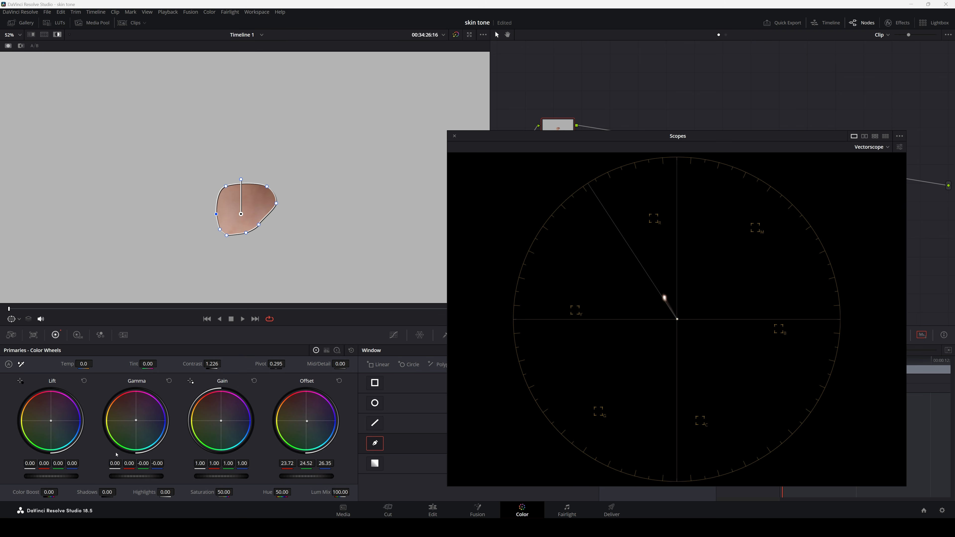
drag(135, 422, 134, 421)
drag(135, 420, 135, 420)
drag(307, 421, 306, 420)
- Turn off the highlight and the neck's curve window, and save the project
click(58, 34)
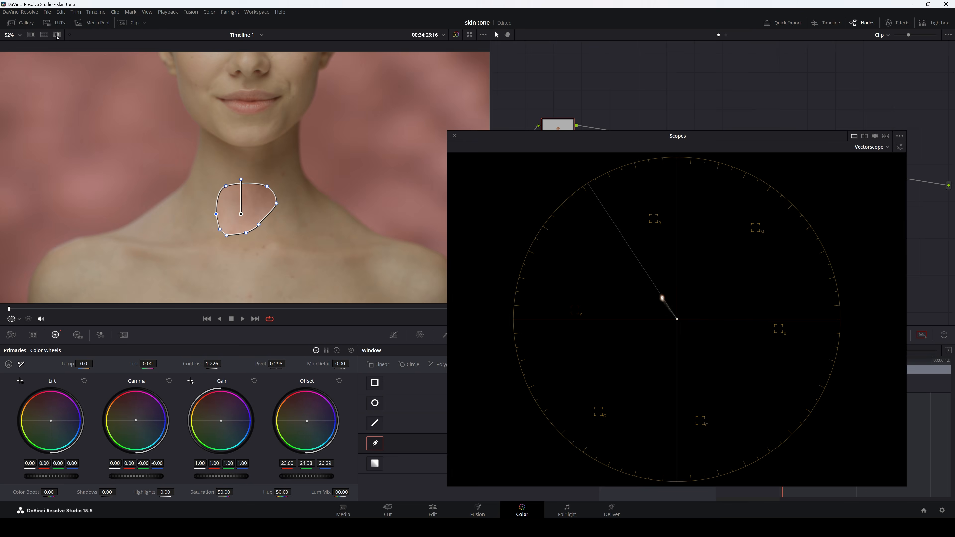
click(375, 437)
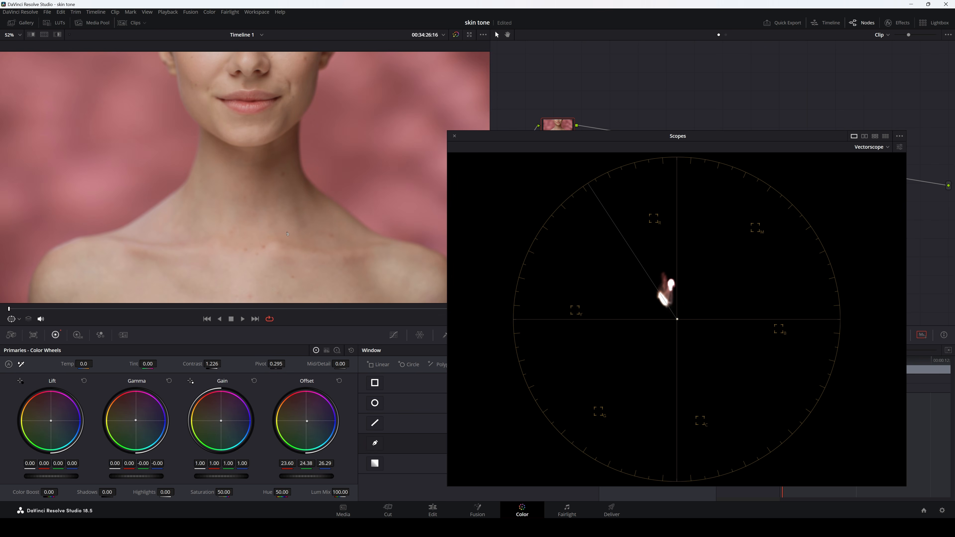
key(ctrl+s)
- Move the scopes window off the node graph and compare the second clip with node 01 disabled and enabled
drag(589, 138, 558, 195)
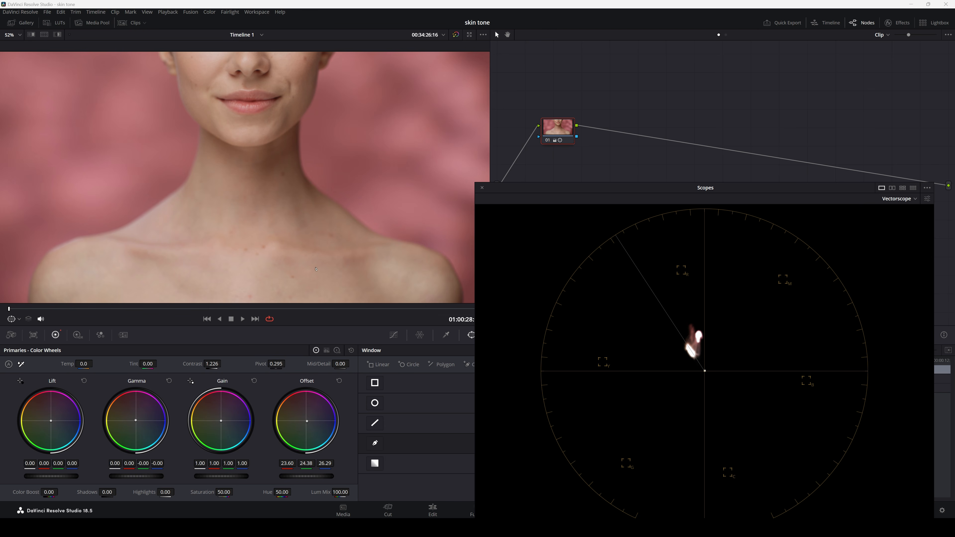
click(548, 143)
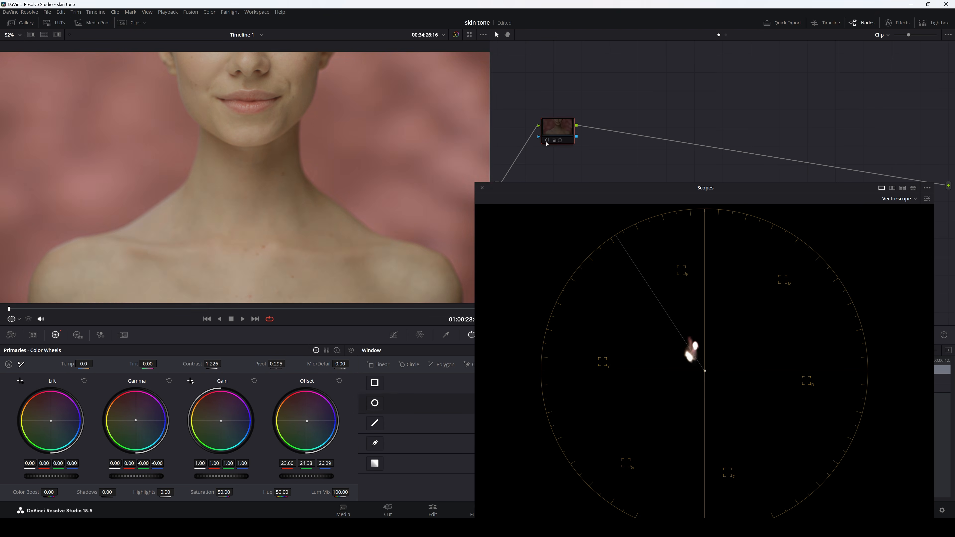
click(548, 142)
click(547, 143)
click(547, 143)
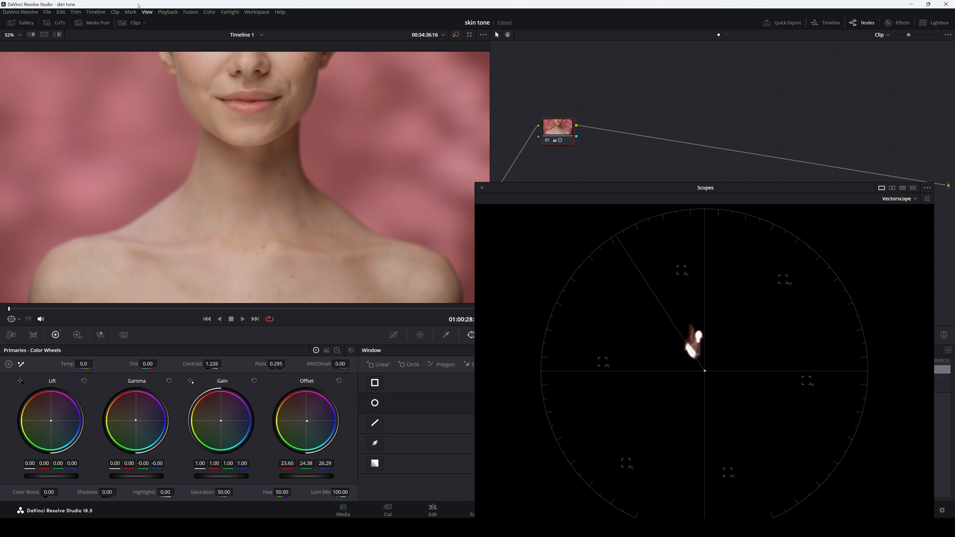
- Switch back to the first clip and draw a small closed curve power window on the woman's cheek
click(134, 23)
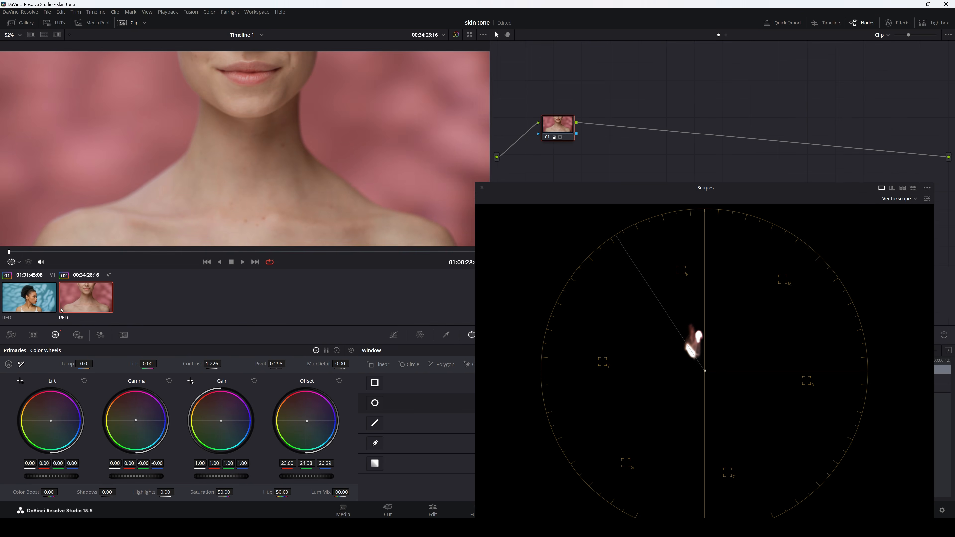
click(35, 305)
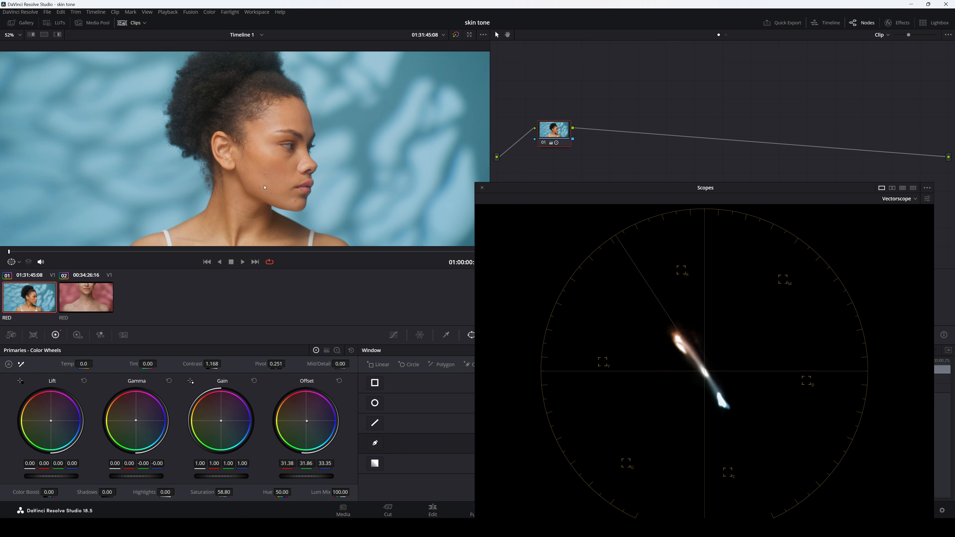
click(375, 443)
click(266, 163)
click(270, 170)
click(271, 177)
click(265, 182)
click(258, 172)
- Isolate the cheek window with Highlight and examine its Vectorscope trace against the skin tone indicator
click(58, 34)
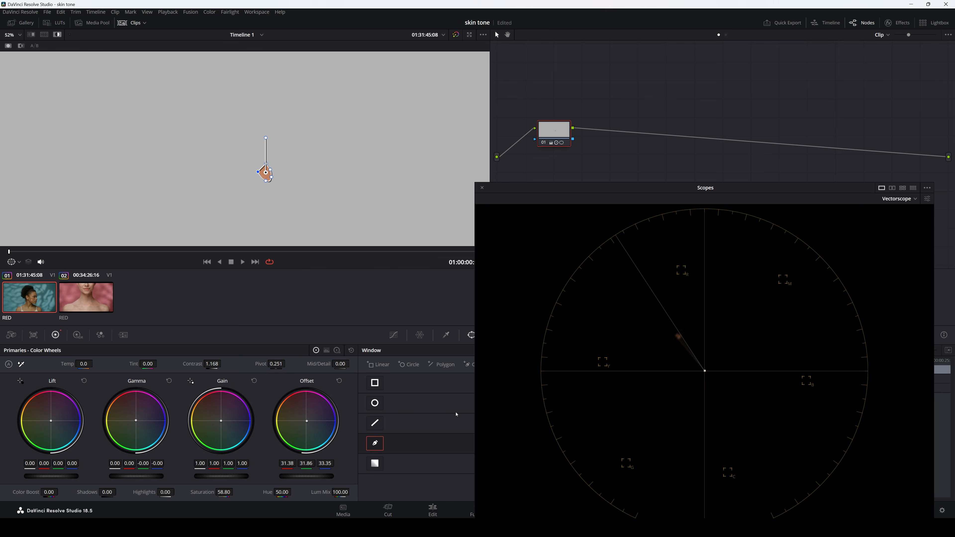
drag(673, 190, 599, 162)
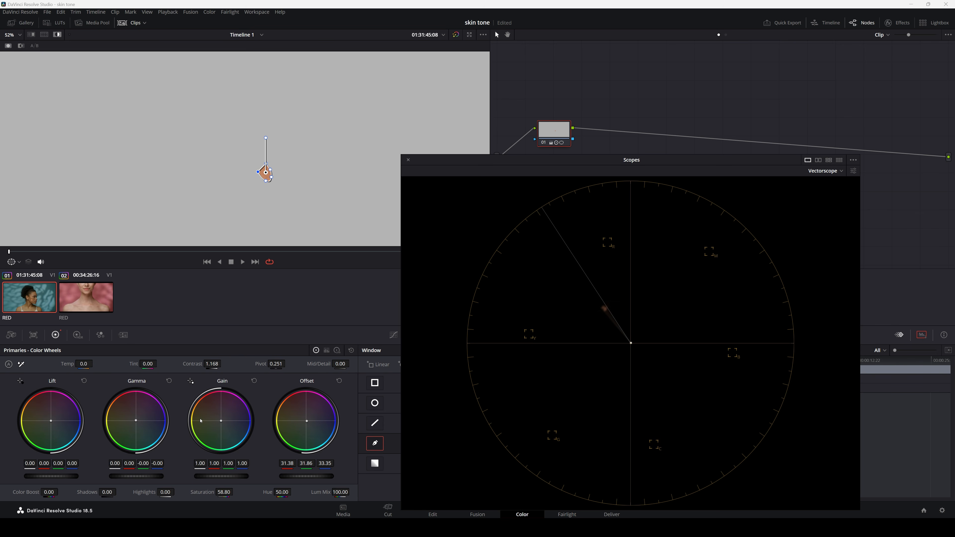
click(138, 424)
- Turn off the highlight and the cheek's curve window, and save the project
key(shift+h)
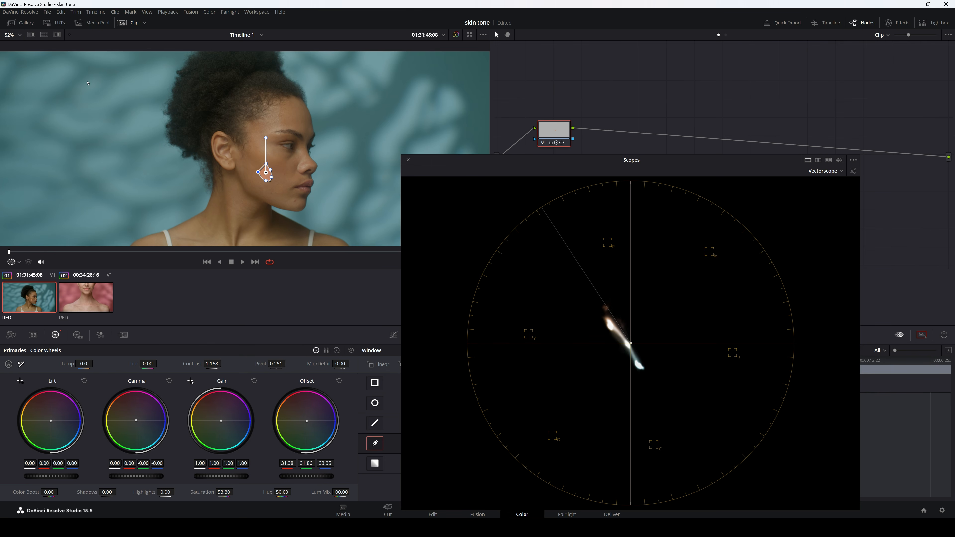
click(375, 443)
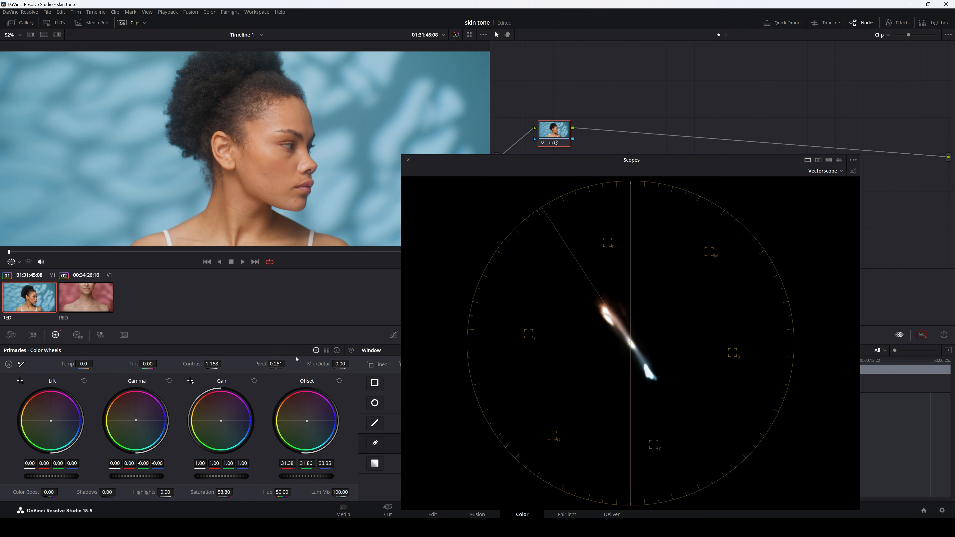
key(ctrl+s)
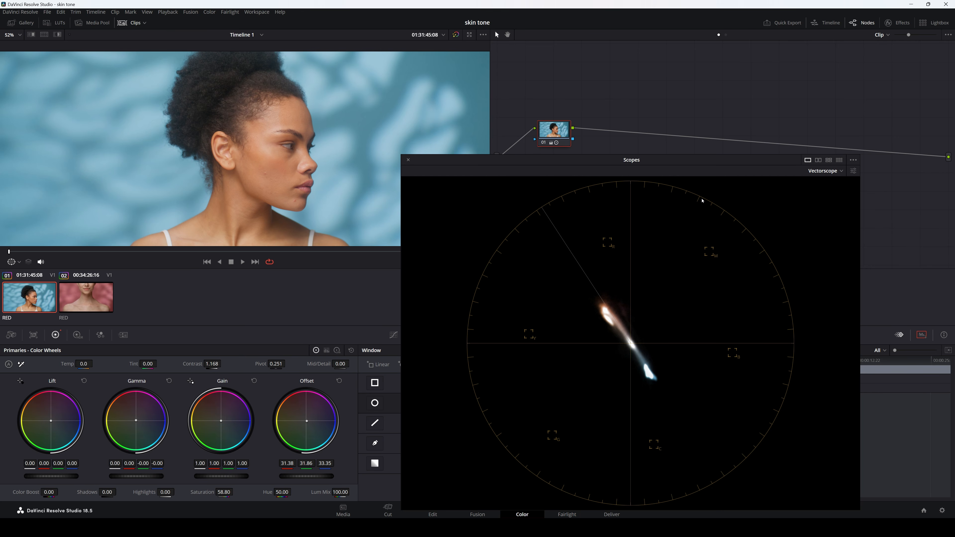